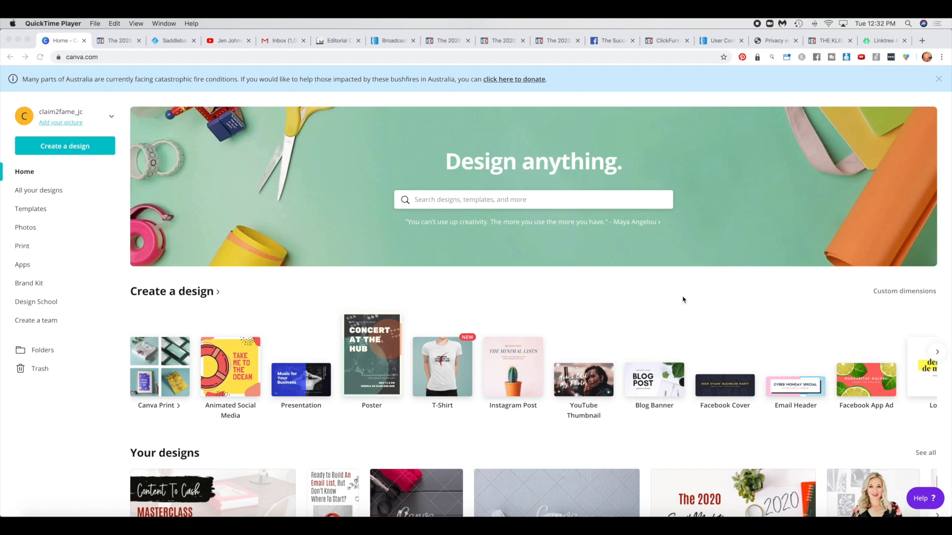
- Switch to Canva in Chrome and open the untitled Instagram post of the woman in a floral jacket from the existing designs
key(super+Tab)
scroll(803, 320, down, 5)
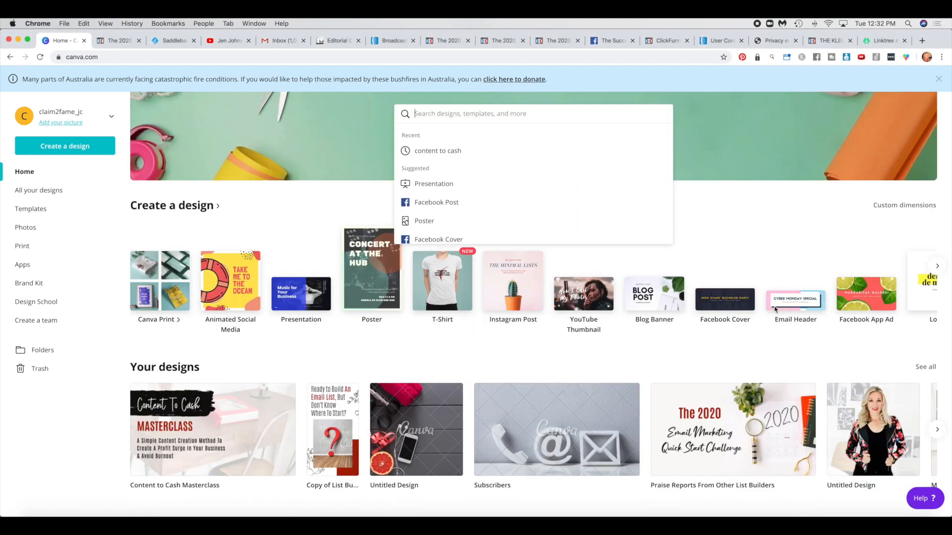
click(717, 321)
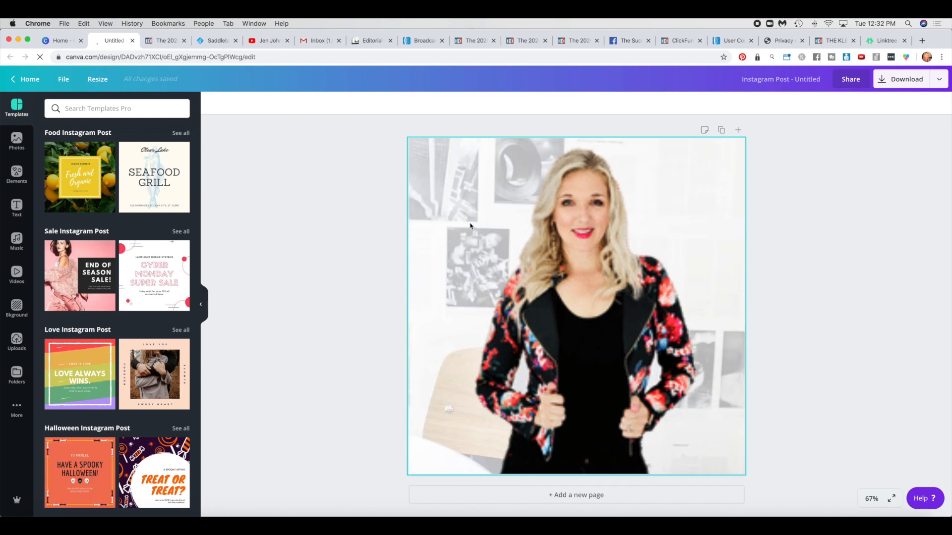
- Nudge the cut-out photo of the woman in the floral jacket, and delete it from the Instagram post
drag(636, 290, 577, 287)
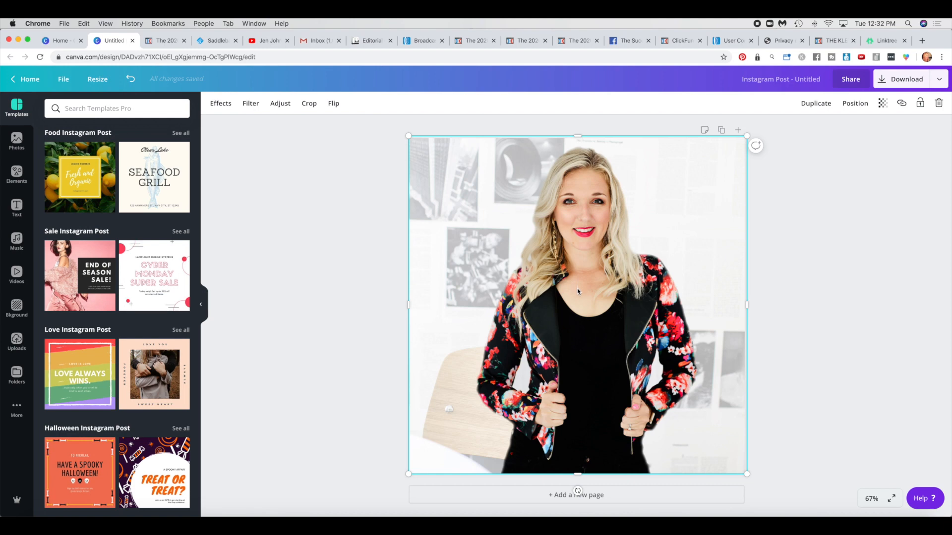
drag(611, 281, 584, 295)
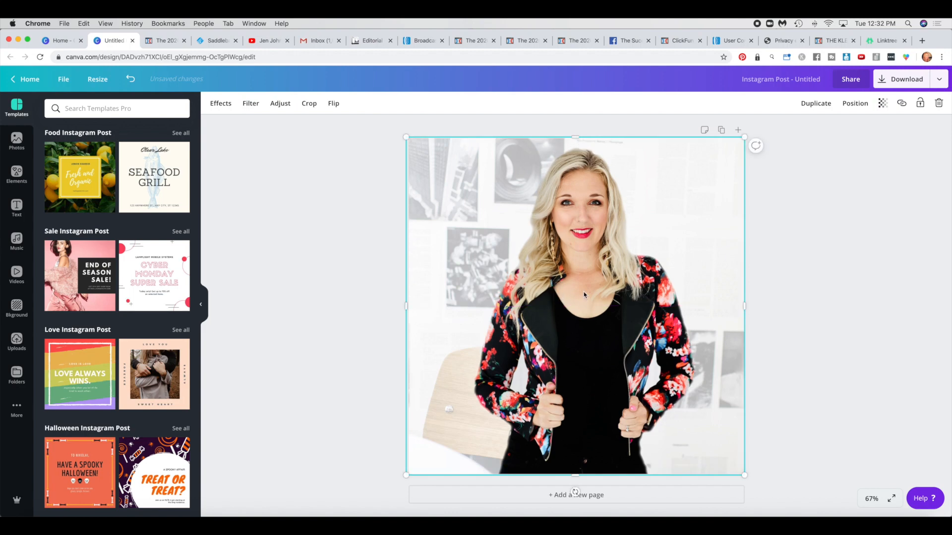
click(17, 342)
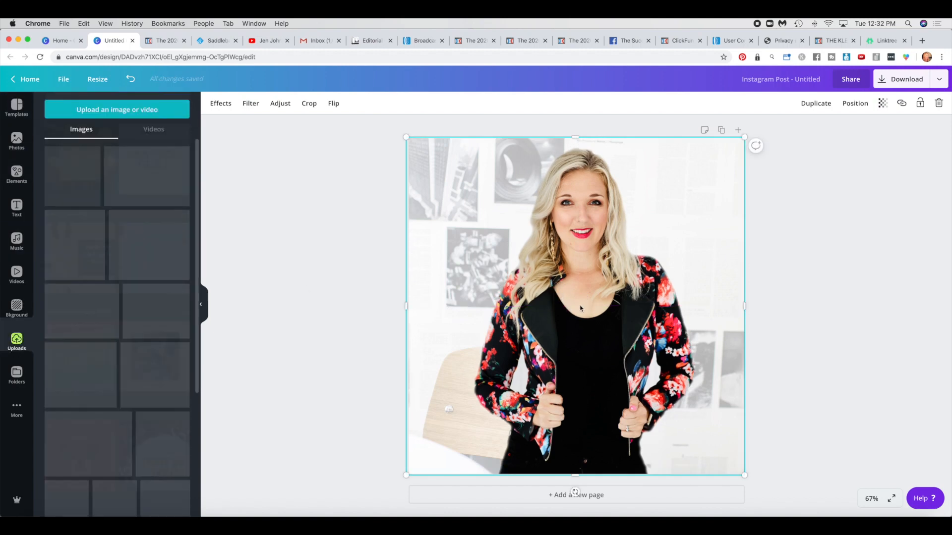
key(Delete)
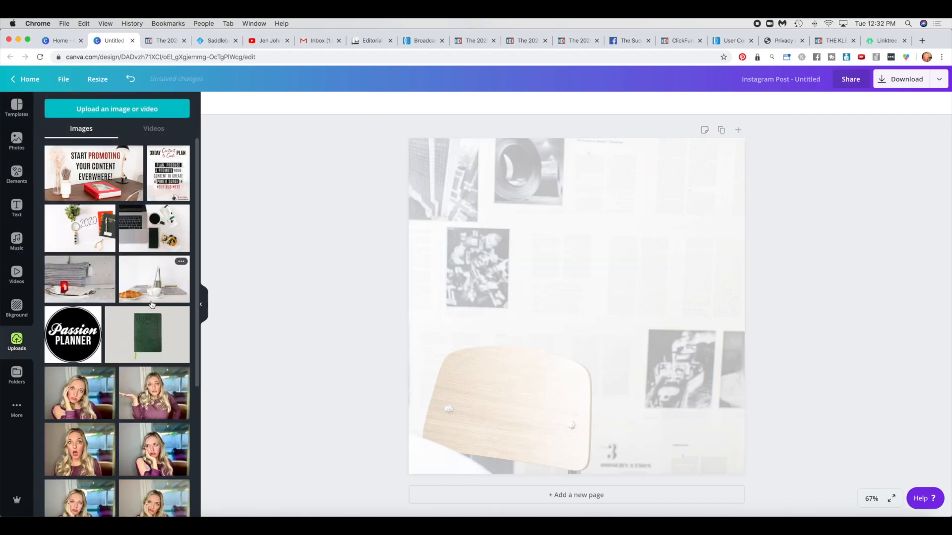
- Add the uploaded photo of the pouting woman resting her head on her hand to the Instagram post
scroll(131, 385, down, 5)
scroll(107, 274, up, 2)
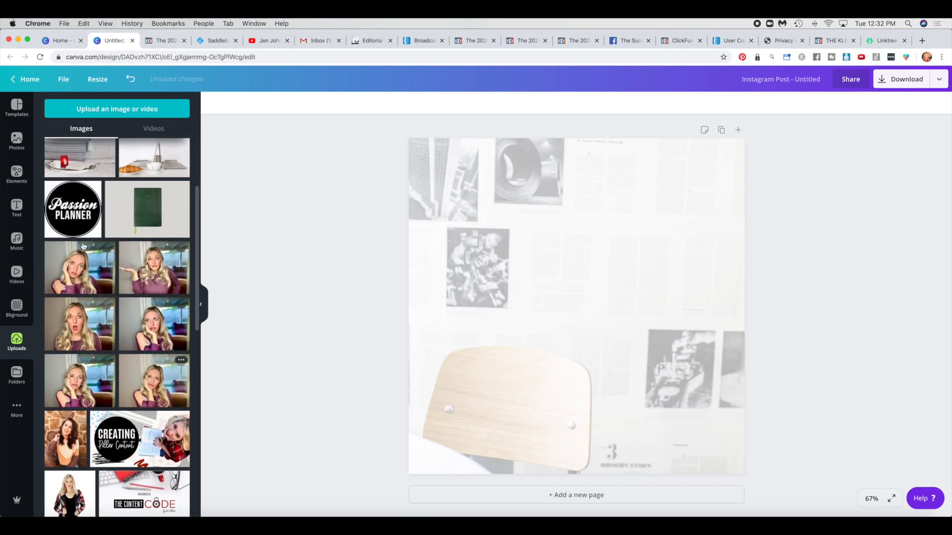
click(73, 272)
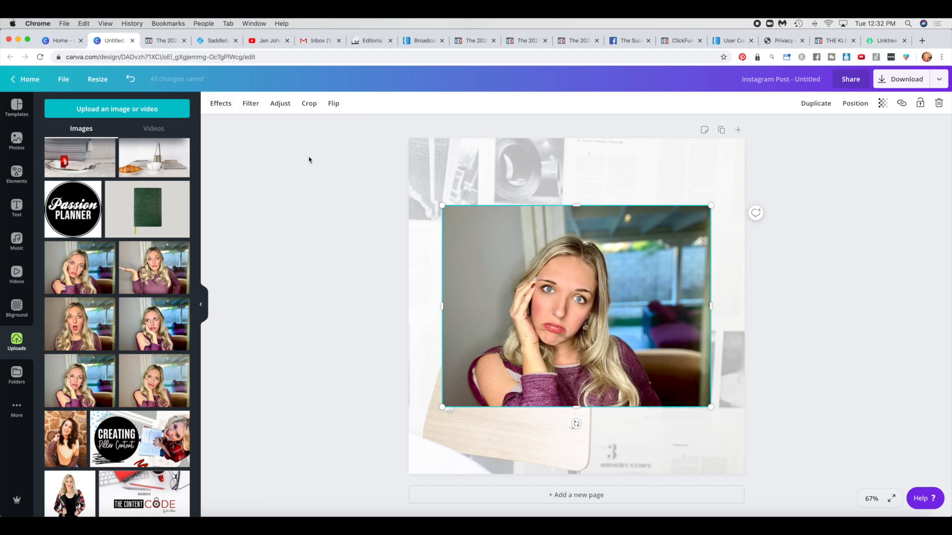
- Remove the background of the pouting woman's photo with the Background Remover effect
click(221, 104)
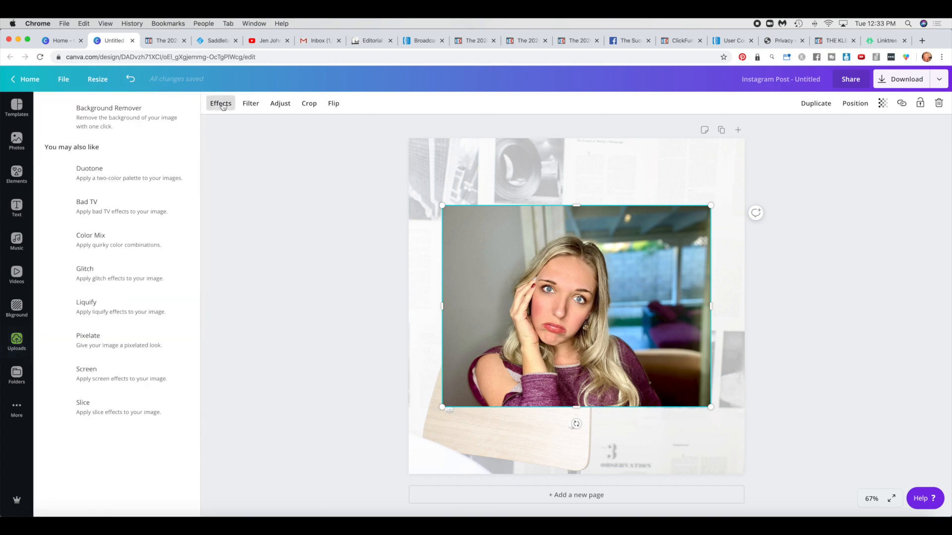
click(107, 115)
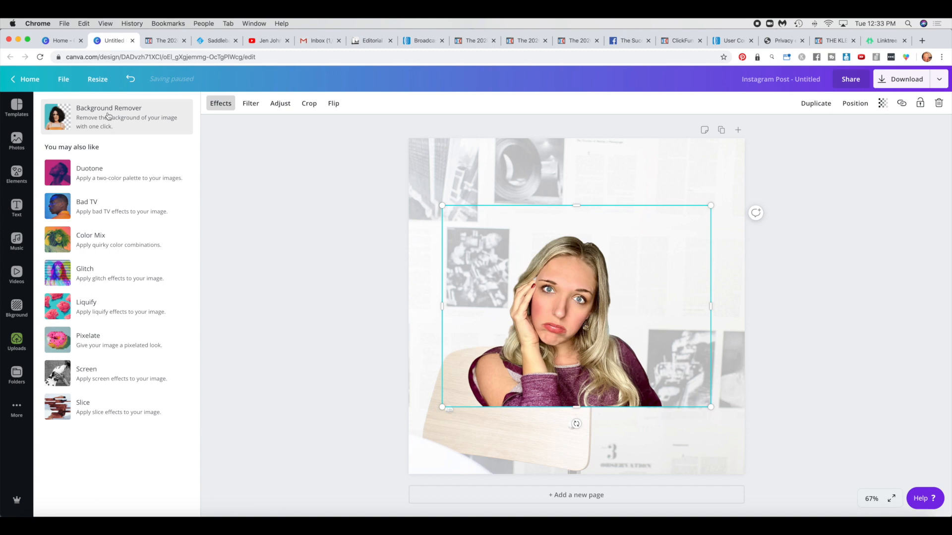
drag(568, 319, 612, 327)
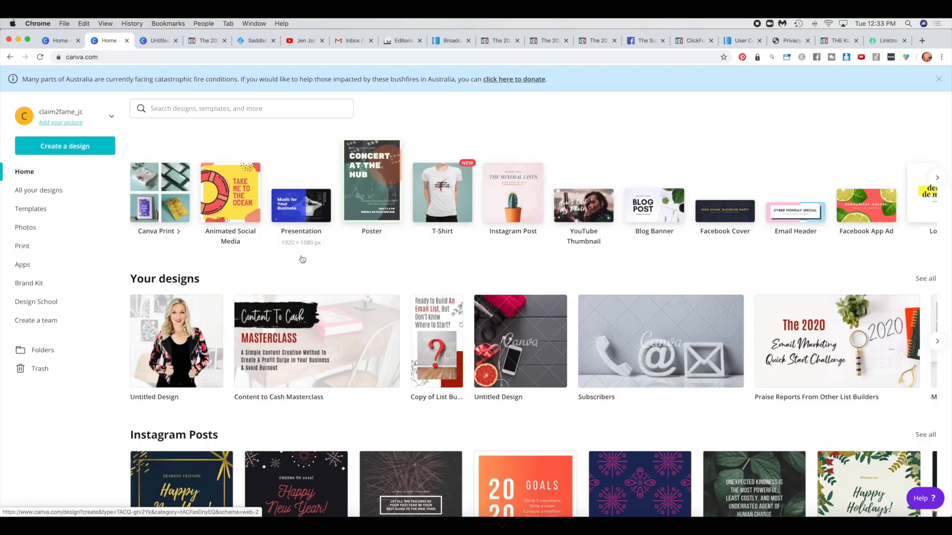
- Open the "MUST HAVE CONTENT TO" design and examine the cut-out portraits and title text of the thumbnails on pages 1 to 5
scroll(523, 340, right, 10)
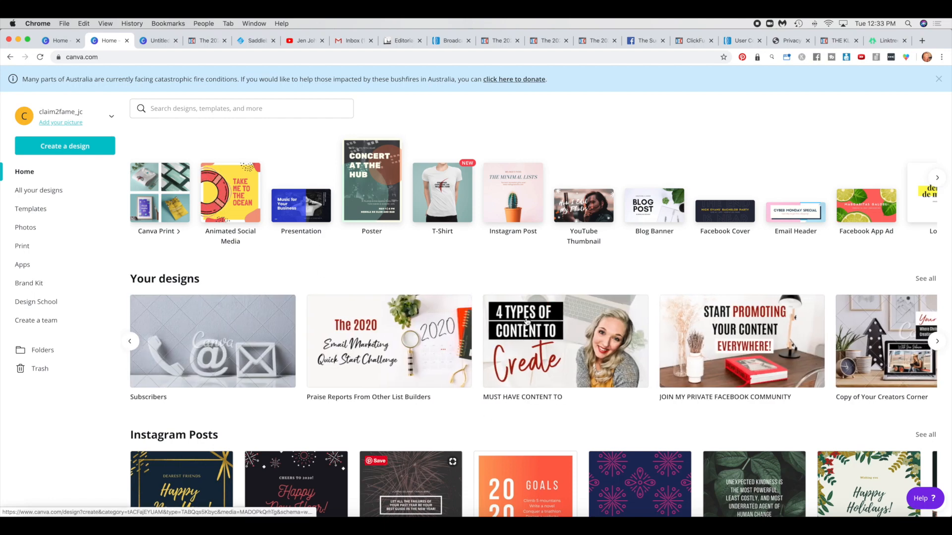
click(583, 348)
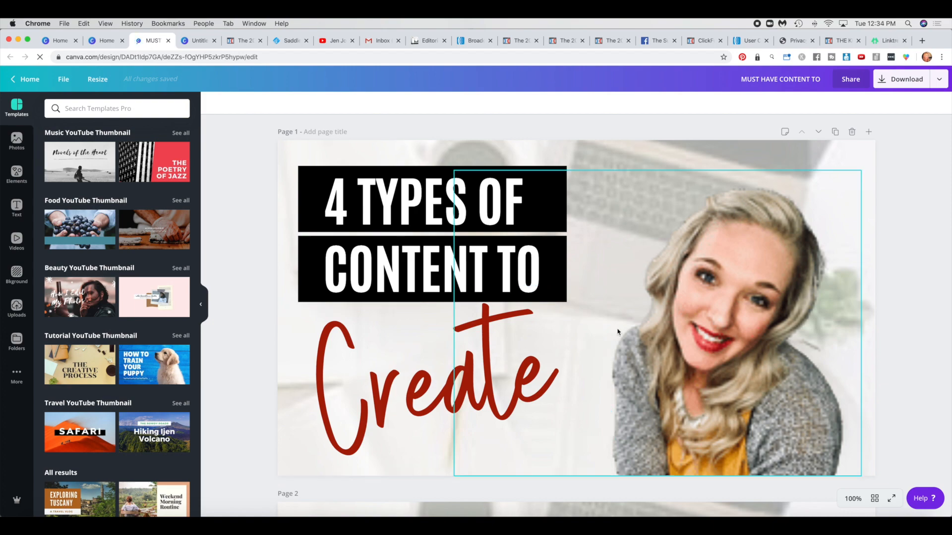
scroll(543, 269, down, 5)
scroll(542, 268, down, 15)
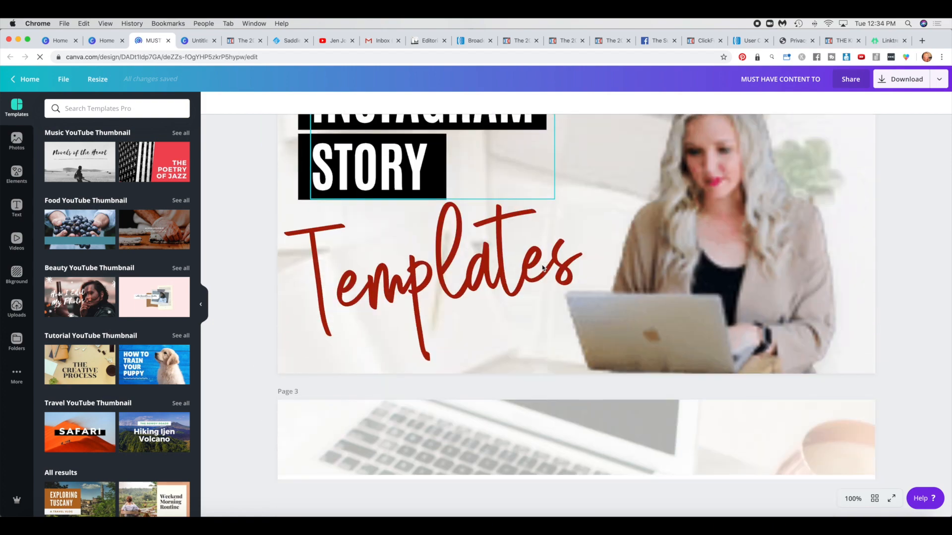
scroll(542, 268, down, 5)
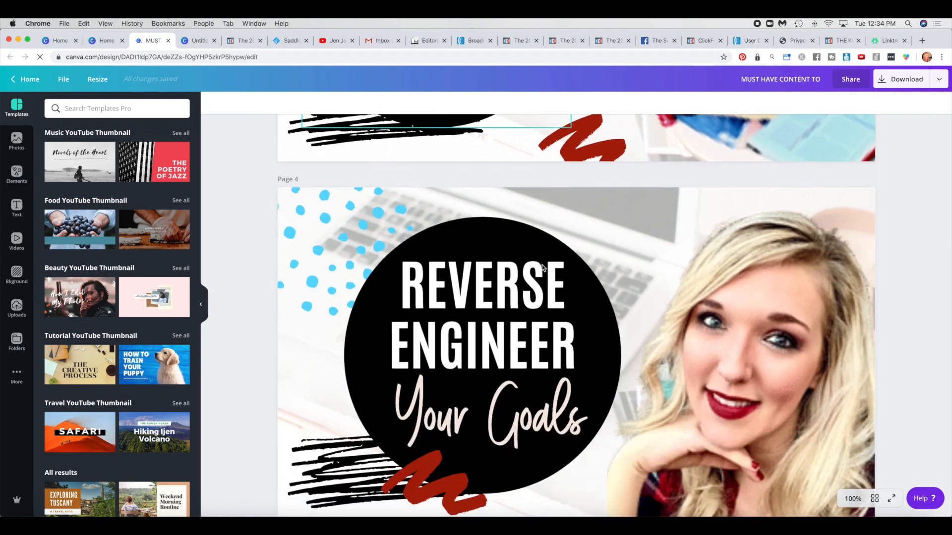
scroll(543, 269, down, 10)
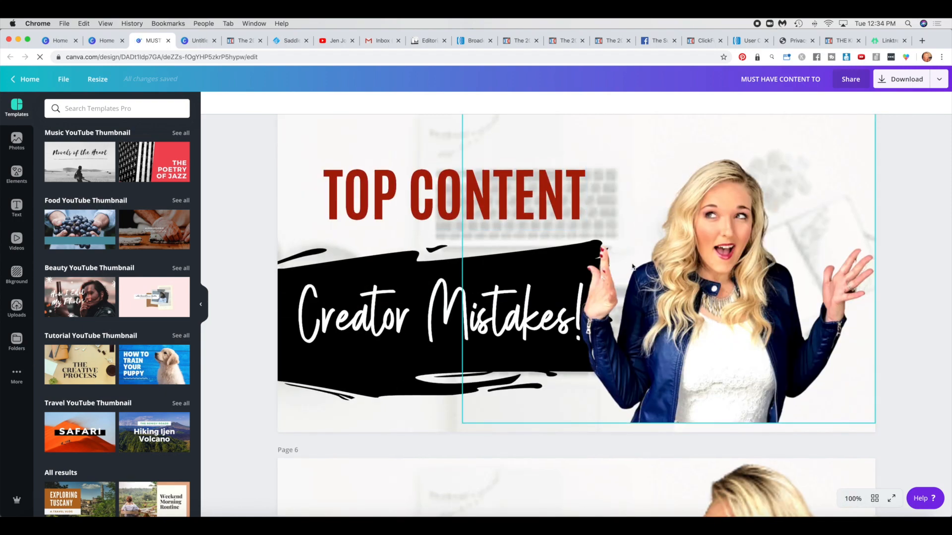
scroll(626, 266, down, 2)
scroll(626, 266, up, 2)
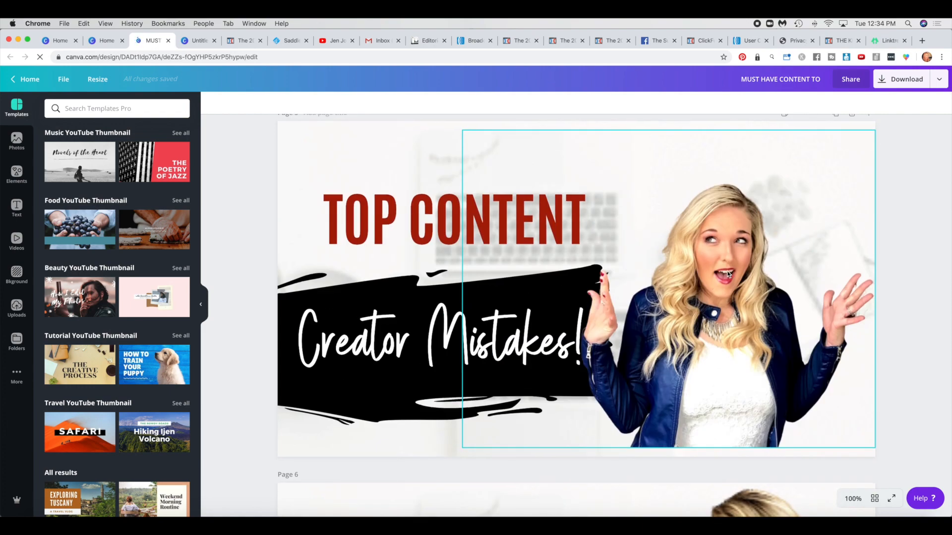
click(412, 218)
click(419, 314)
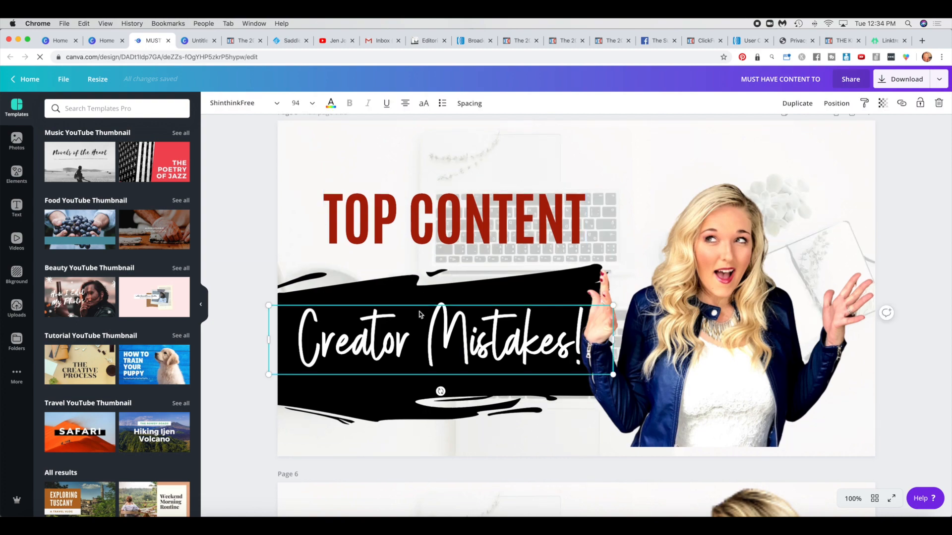
- Examine the thumbnail layouts on pages 6 to 15, including the cut-out portrait on the "My Secret Tips" page
scroll(669, 298, down, 10)
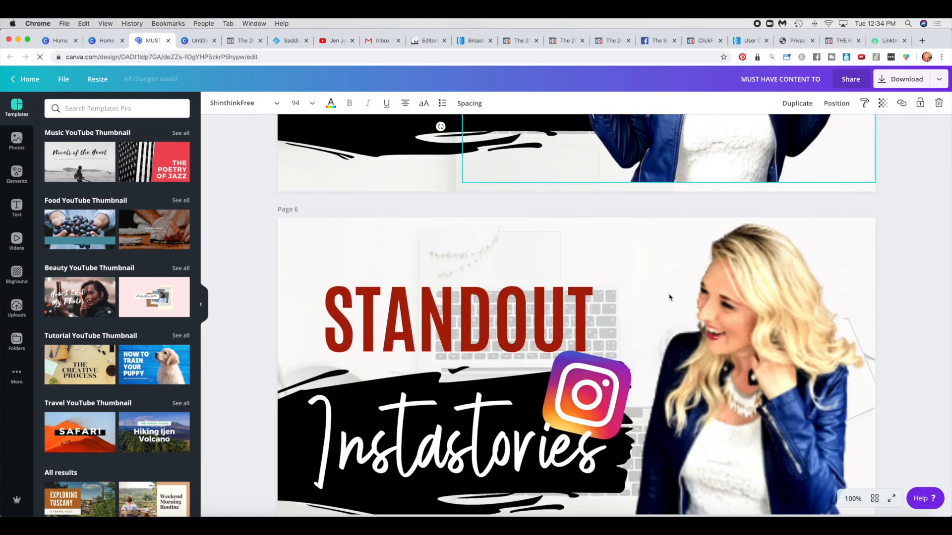
scroll(669, 298, down, 10)
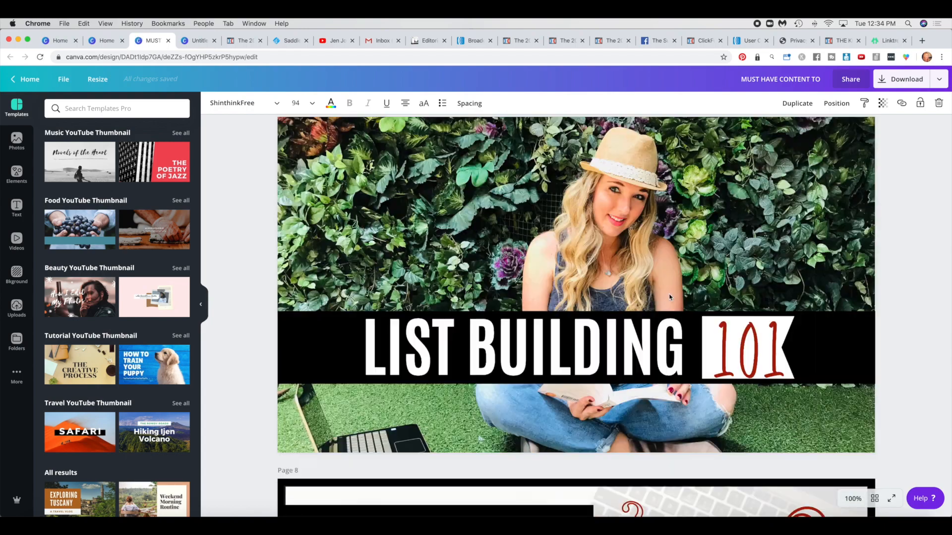
scroll(668, 293, down, 5)
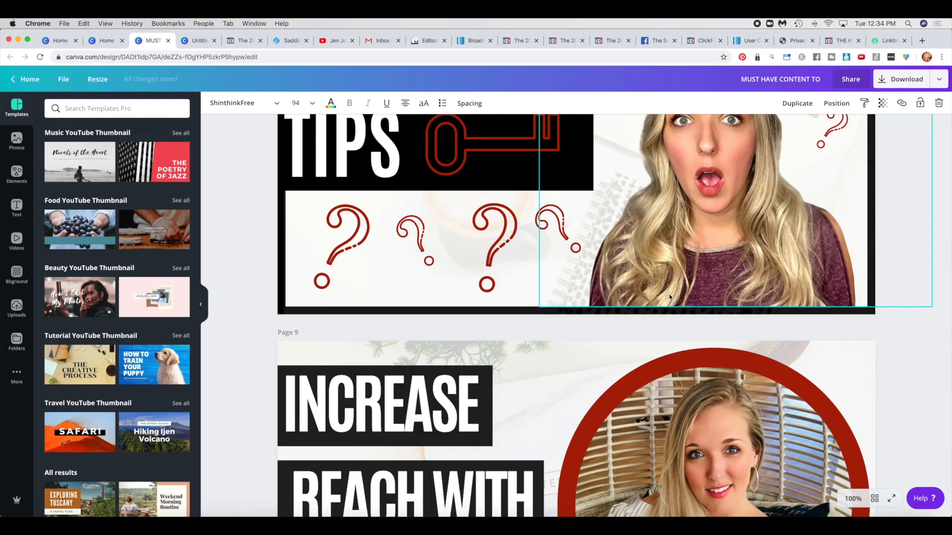
scroll(645, 278, up, 3)
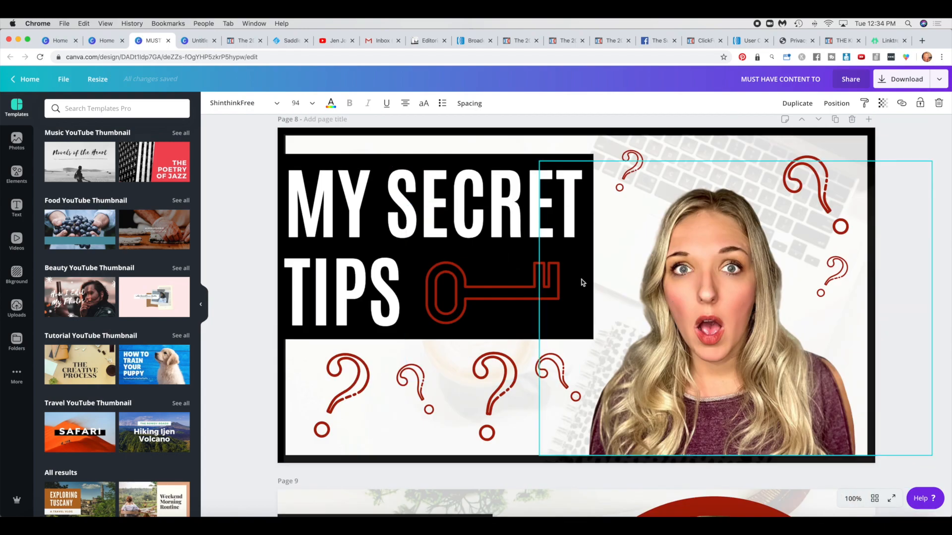
click(686, 283)
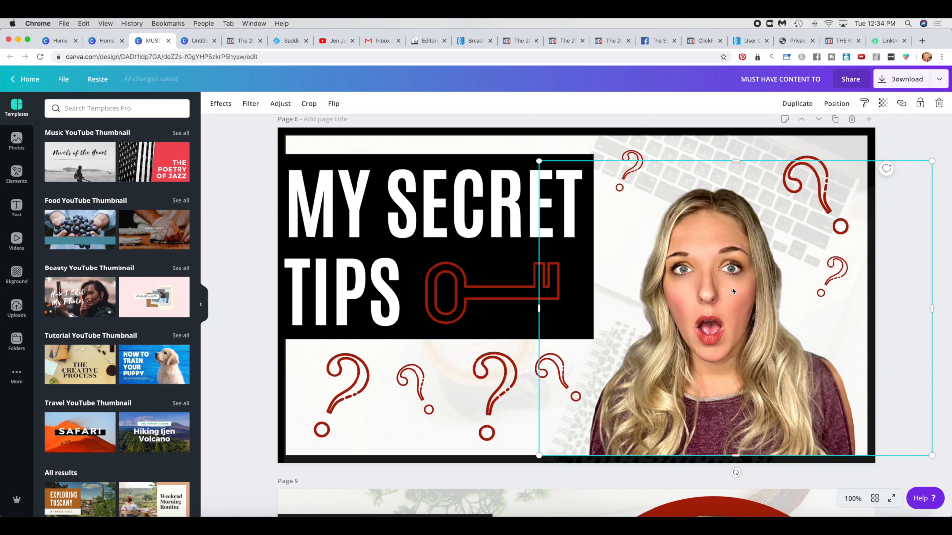
scroll(732, 292, down, 10)
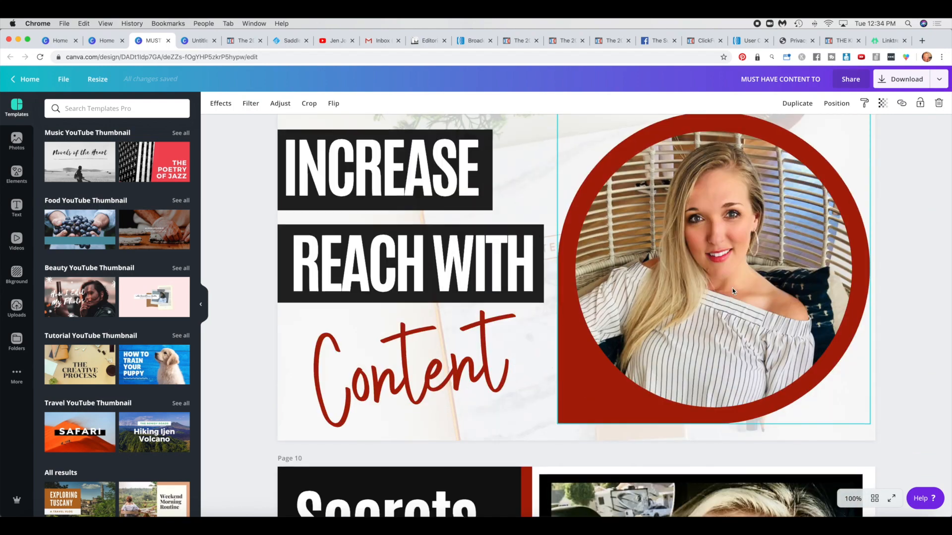
scroll(733, 292, down, 10)
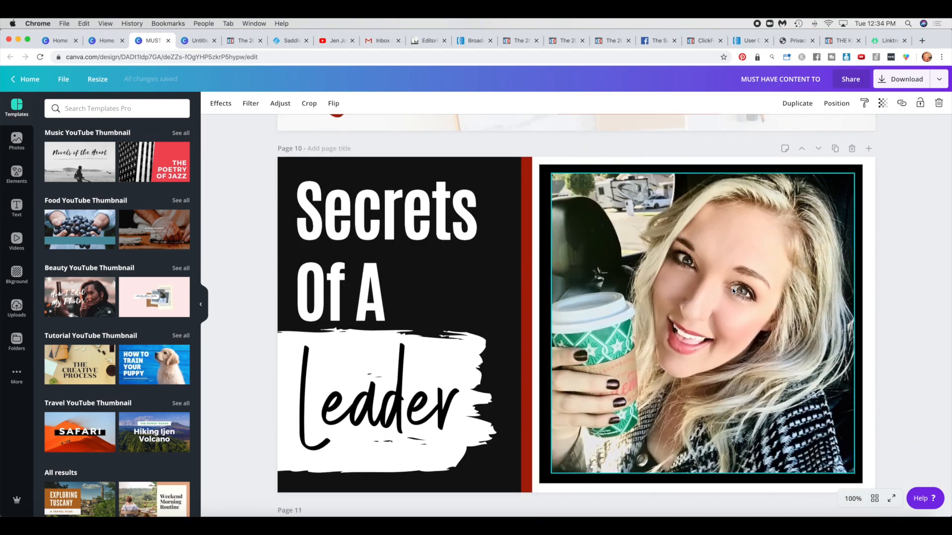
scroll(733, 292, down, 10)
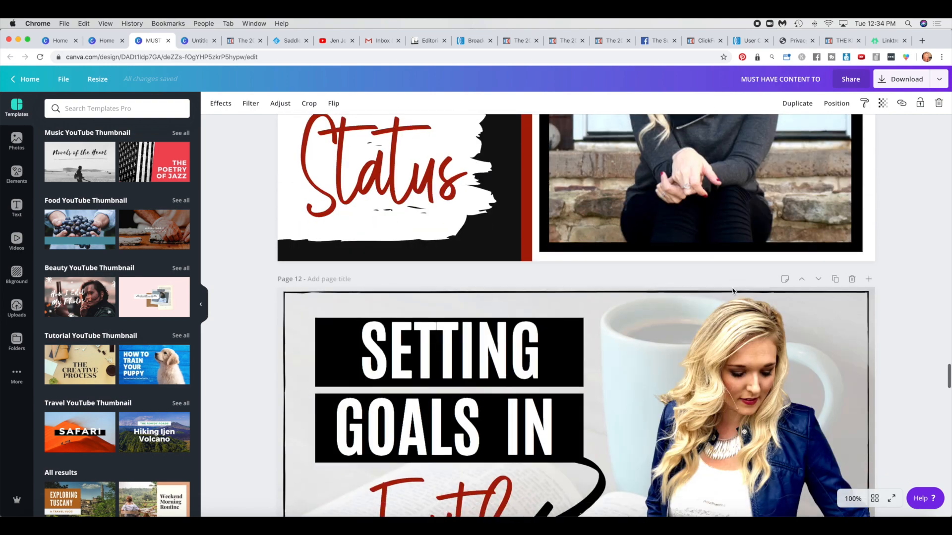
scroll(733, 292, down, 4)
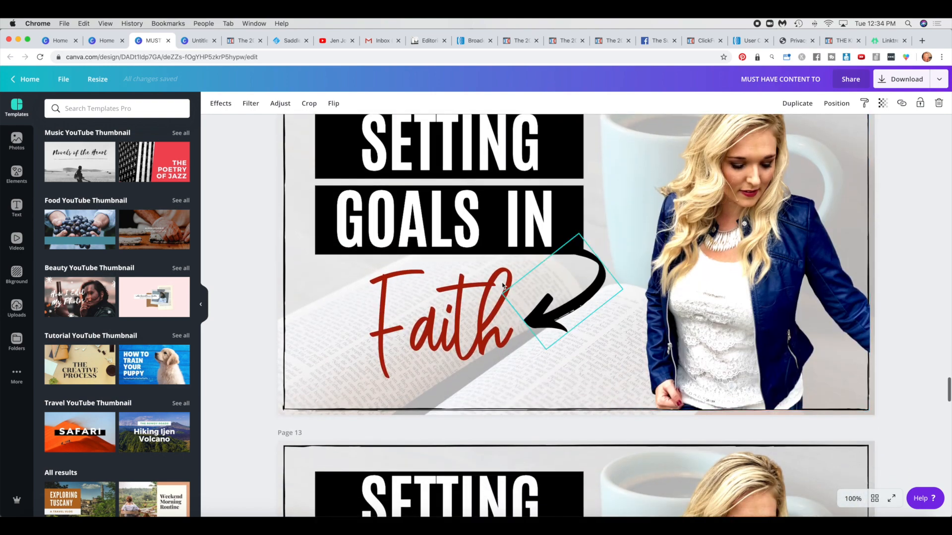
scroll(566, 311, down, 5)
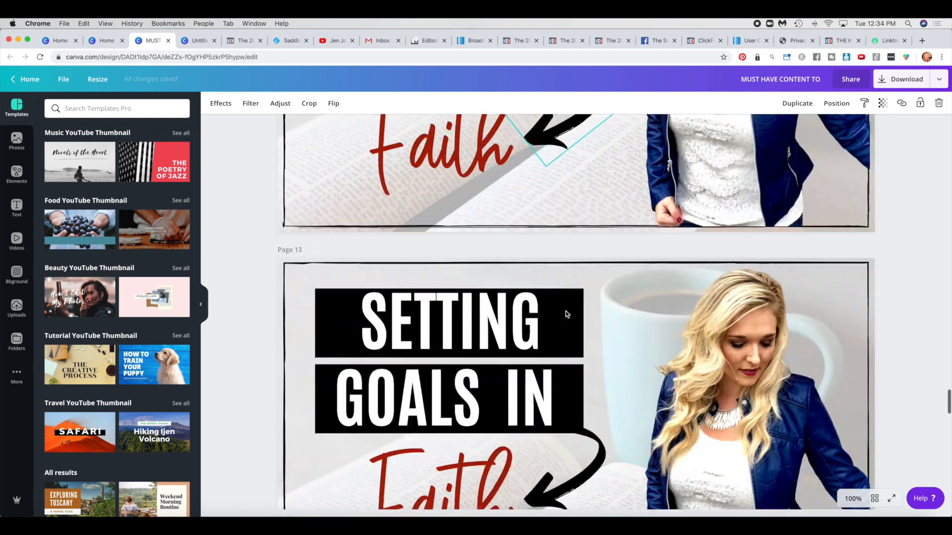
scroll(566, 313, down, 9)
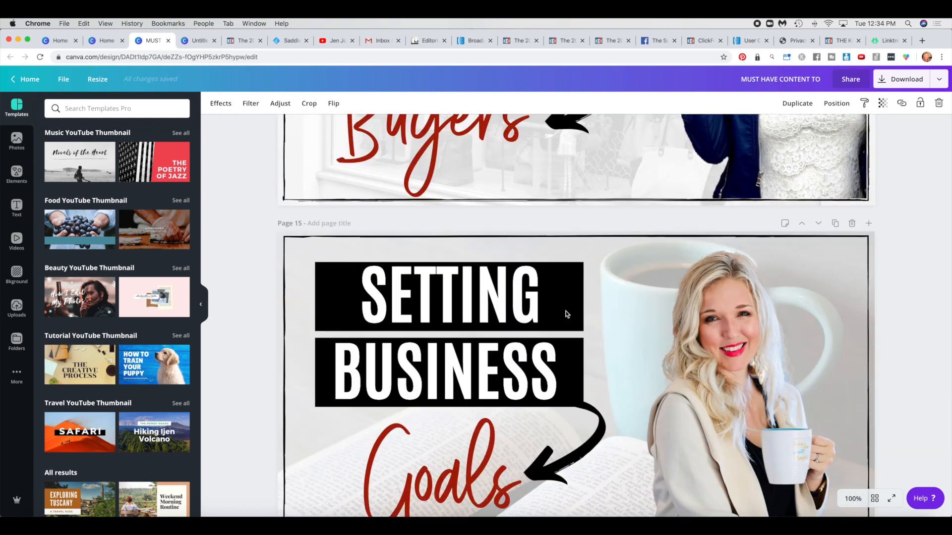
- Create a new blank YouTube Thumbnail design from the Canva home page
click(63, 43)
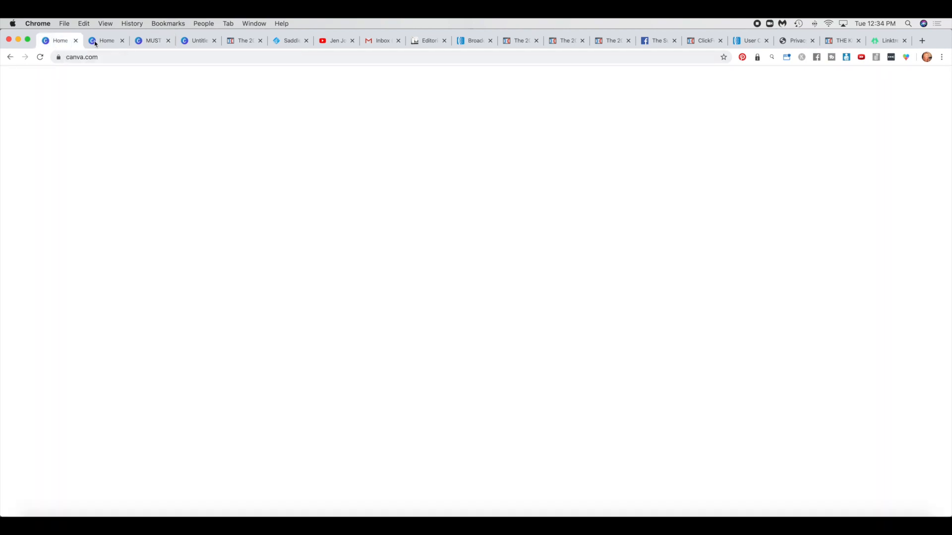
click(590, 204)
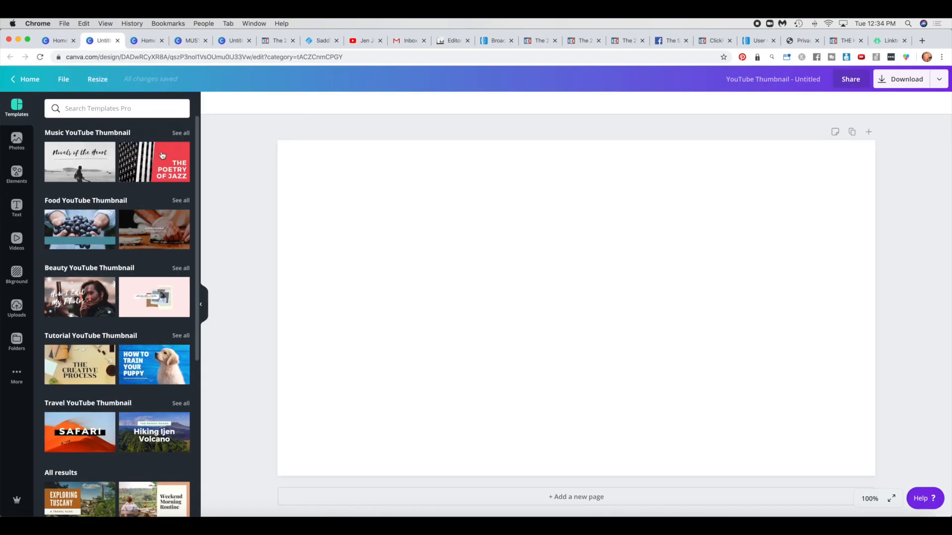
- Browse the YouTube thumbnail templates, and show and look through the full Music YouTube Thumbnail category
scroll(132, 205, down, 5)
scroll(132, 205, down, 20)
scroll(130, 205, down, 3)
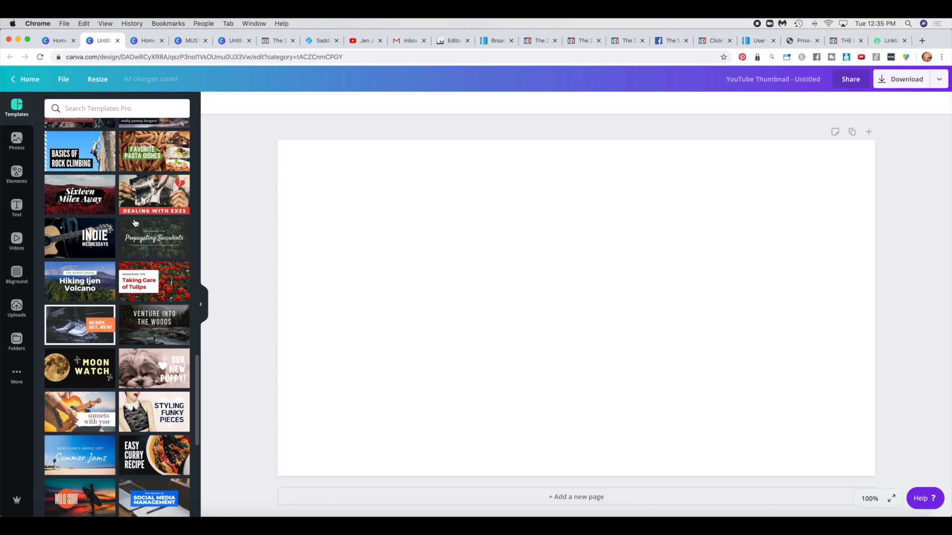
scroll(127, 223, up, 20)
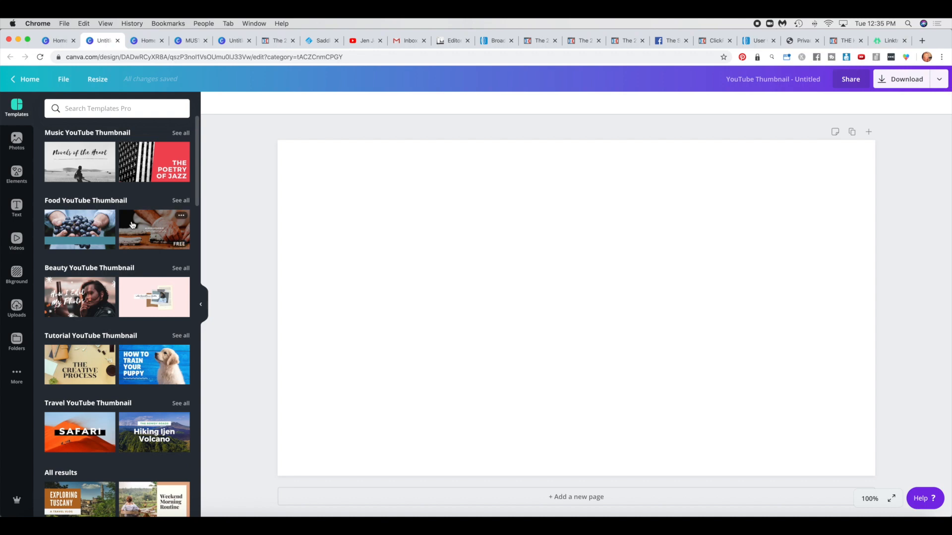
click(181, 132)
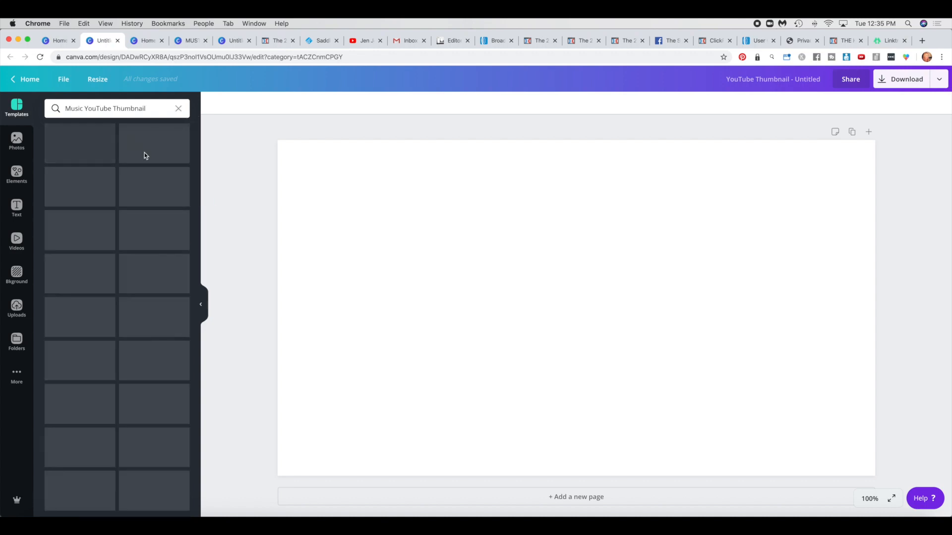
scroll(125, 231, down, 20)
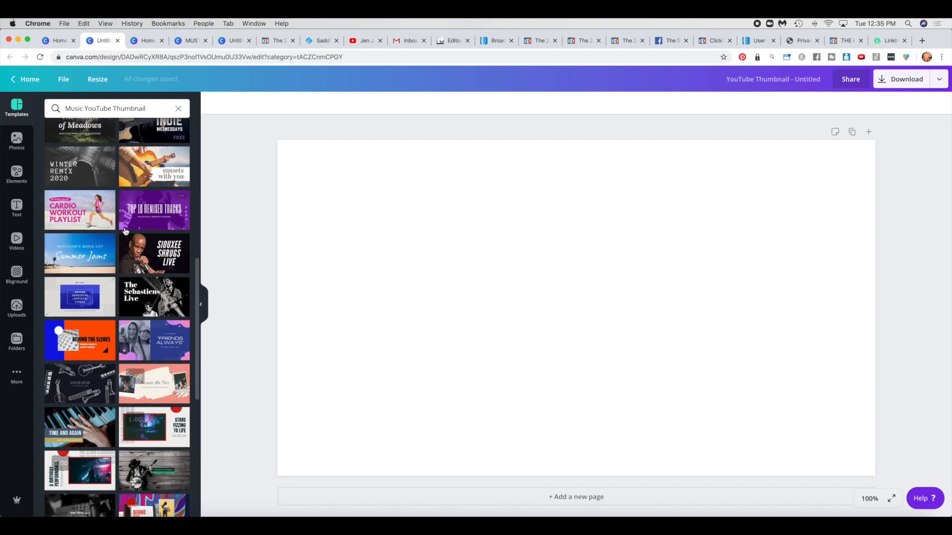
- Apply the "Cardio Workout Playlist" template to the thumbnail and delete its background photo of the runner
click(90, 214)
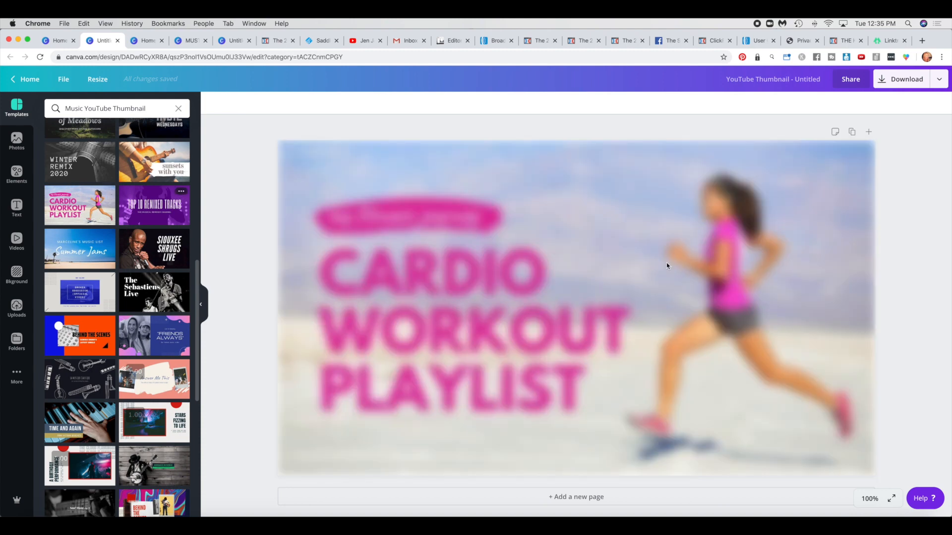
double_click(445, 287)
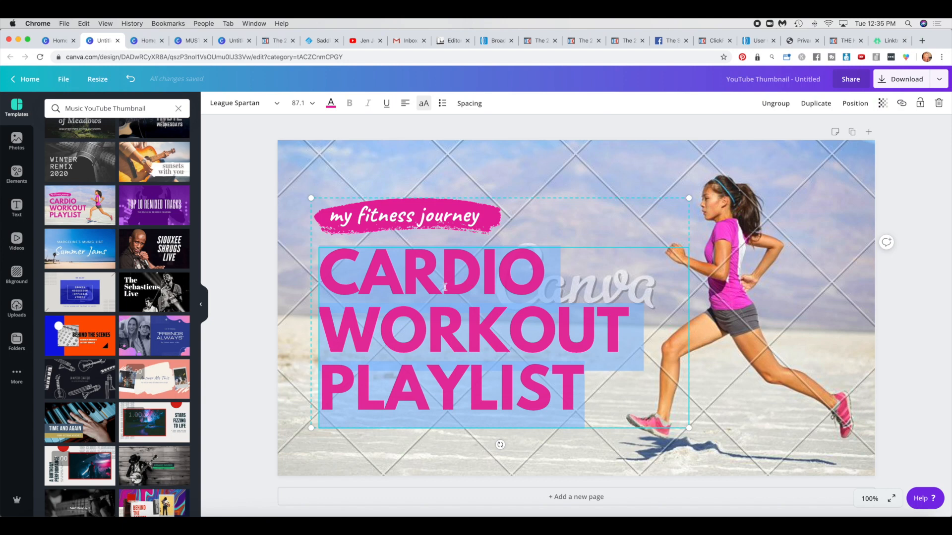
click(779, 253)
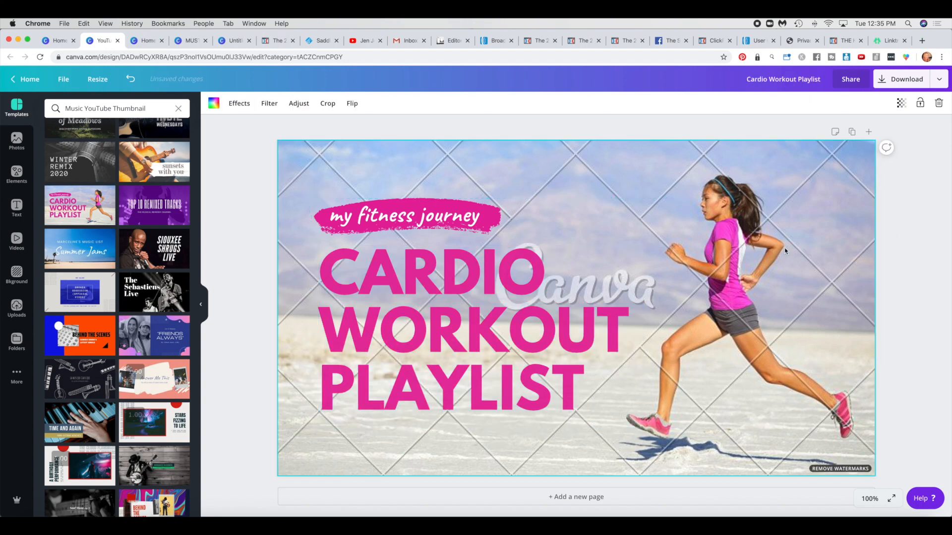
key(Delete)
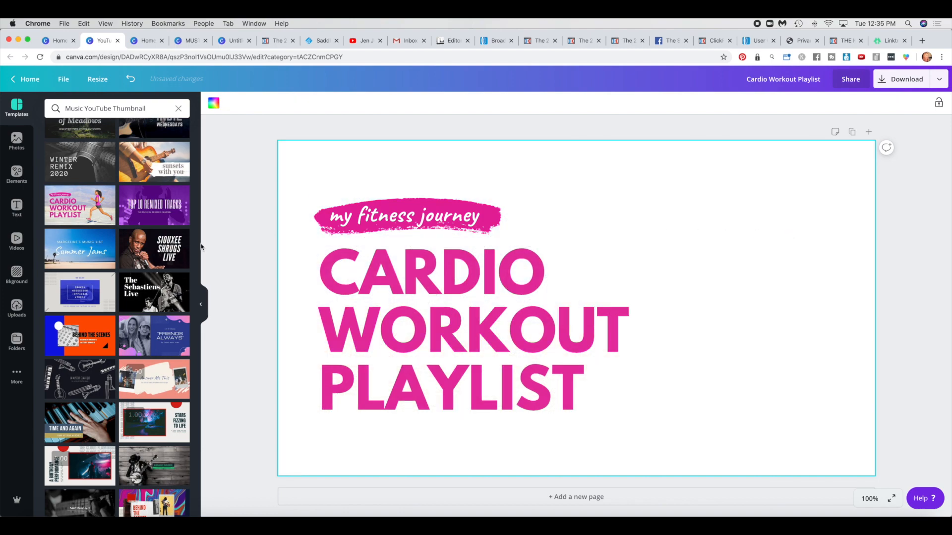
- Search the photos for "desk" and set the pink notebooks and stationery photo as the full page background
click(17, 141)
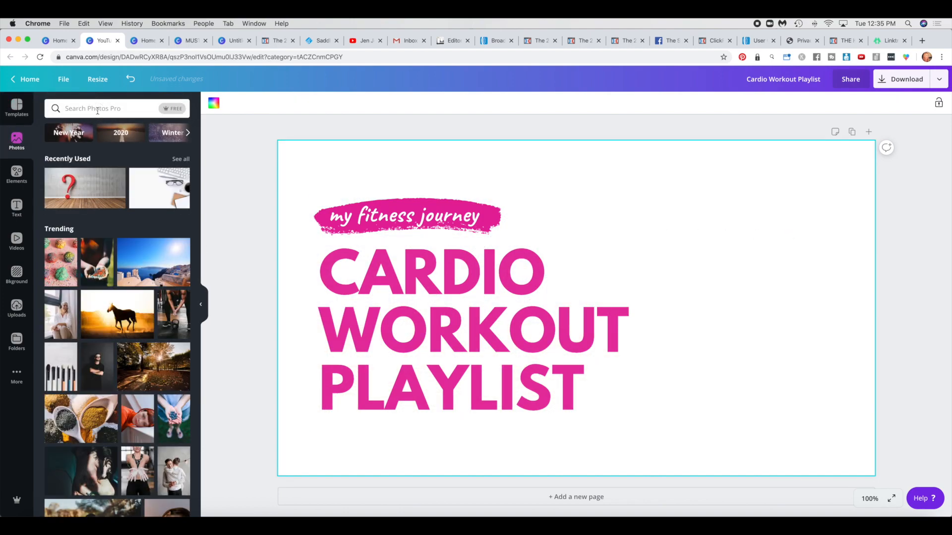
click(98, 109)
text(desk)
key(Return)
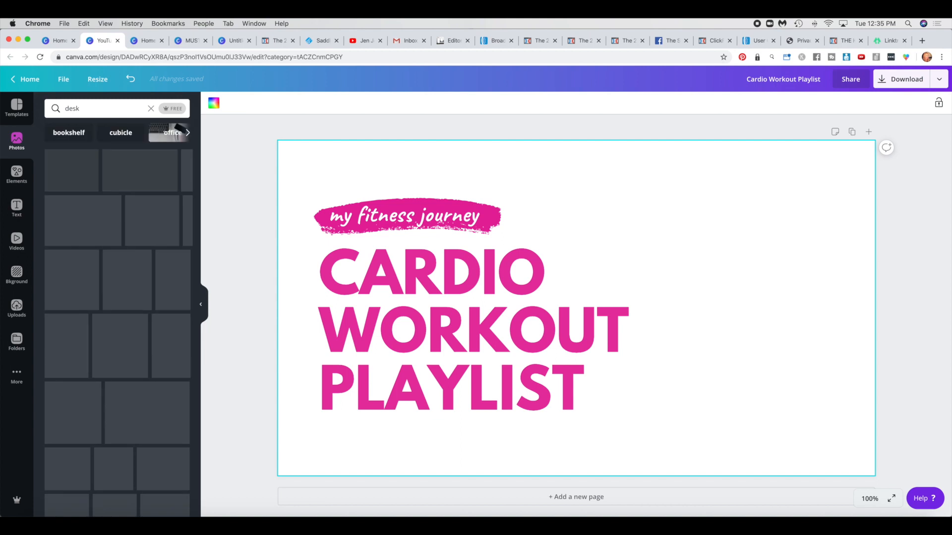
drag(79, 288, 294, 260)
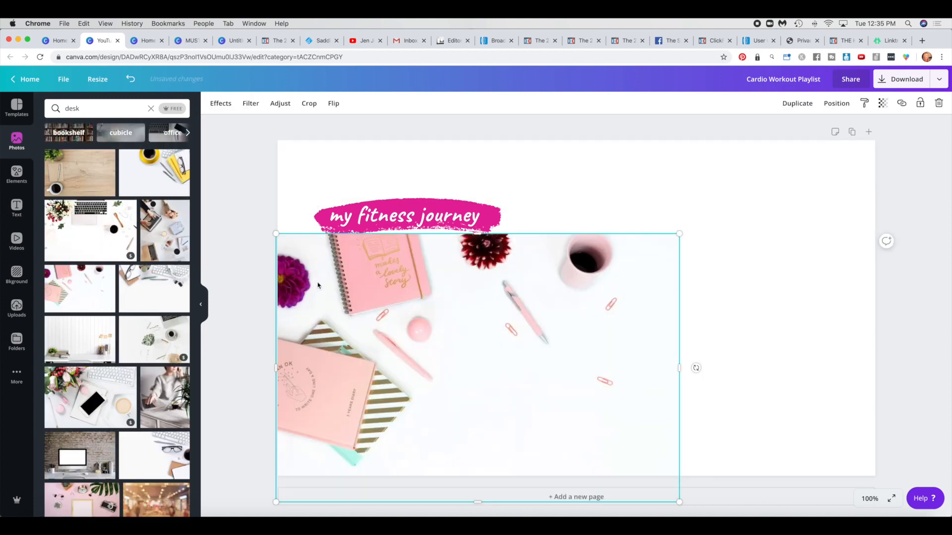
key(ctrl+z)
drag(79, 287, 285, 225)
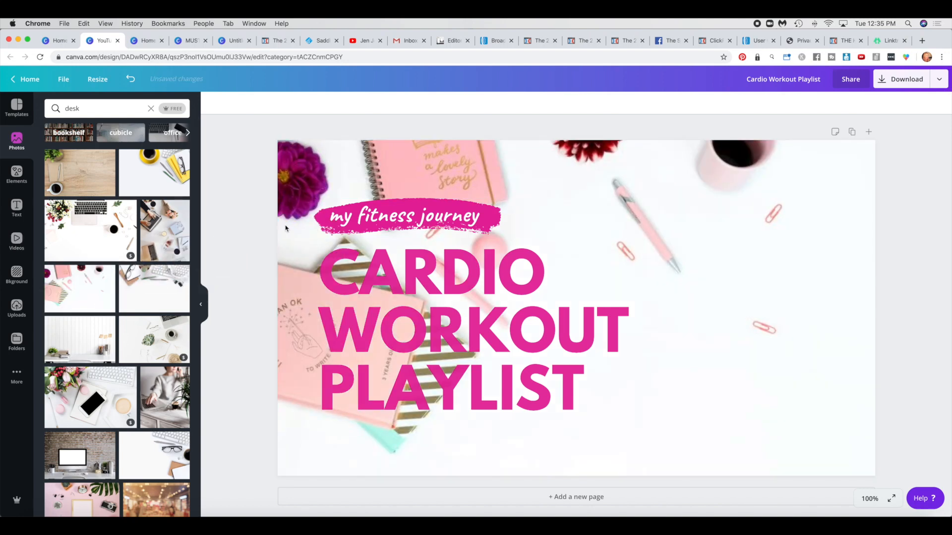
- Replace the large pink title text with "MY TOP PRODUCTIVITY TIPS"
click(343, 307)
double_click(343, 307)
key(super+a)
text(MY TIP)
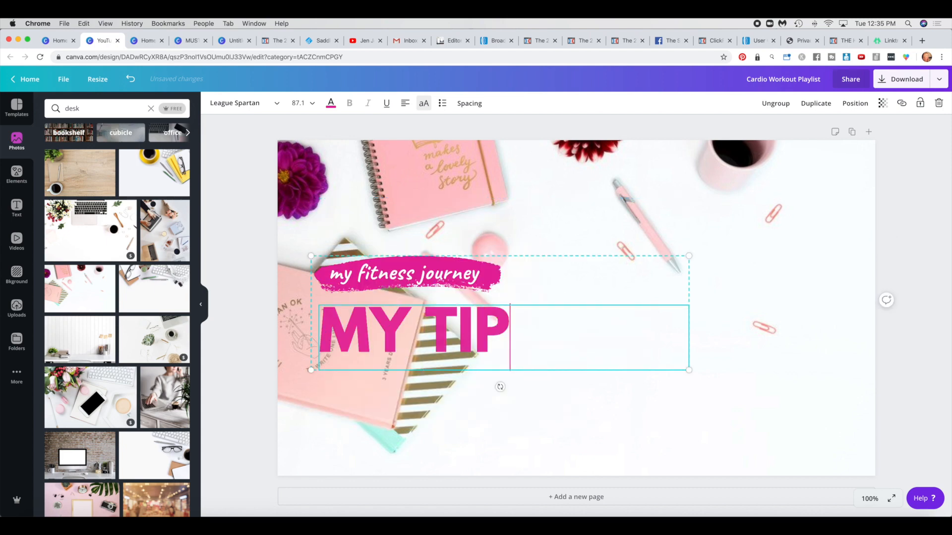
key(BackSpace)
key(BackSpace)
text(OP P)
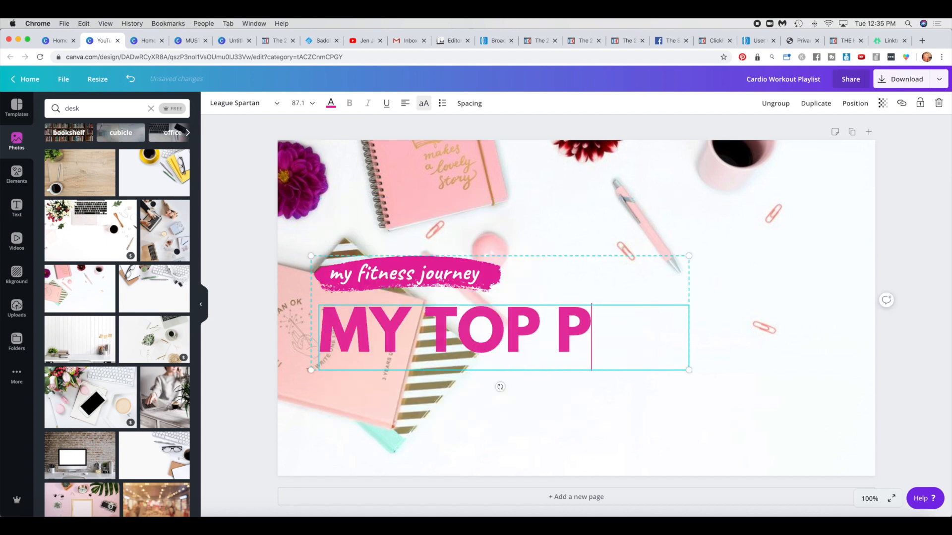
text(RODUC)
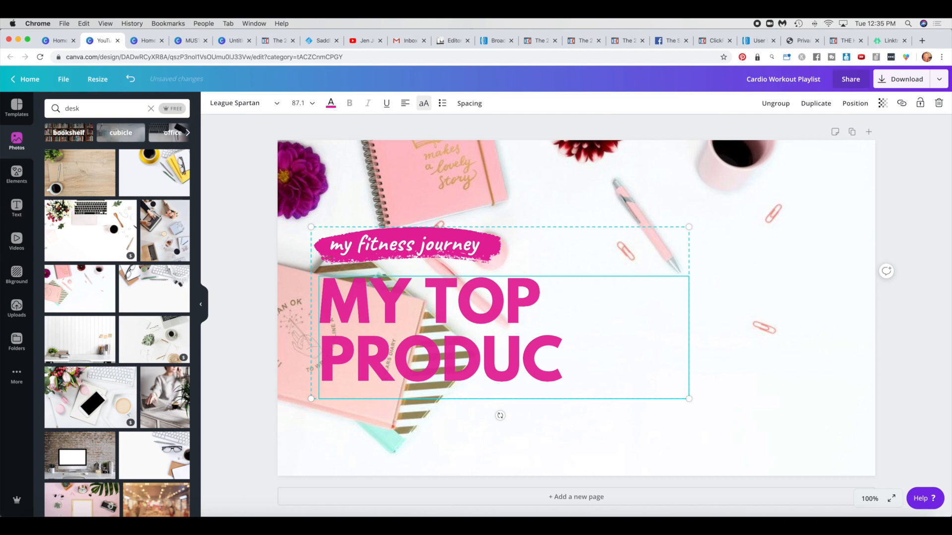
text(TIVITY)
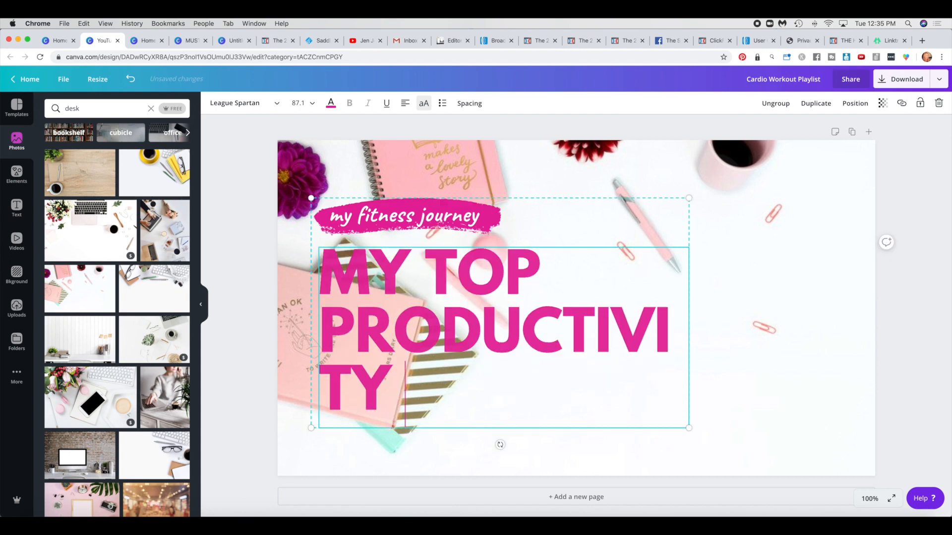
text( TIPS)
- Set the font size of the whole title to 88
key(super+a)
click(299, 104)
click(316, 311)
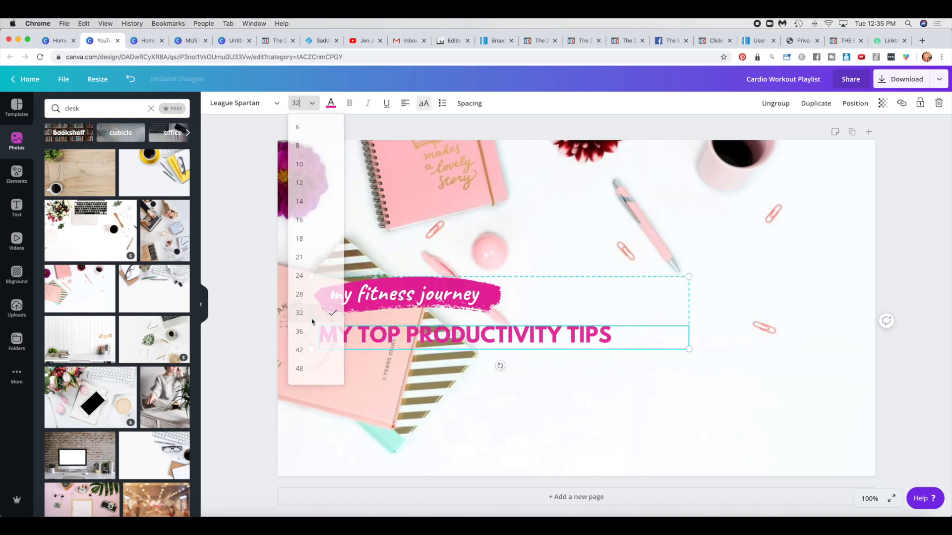
click(299, 103)
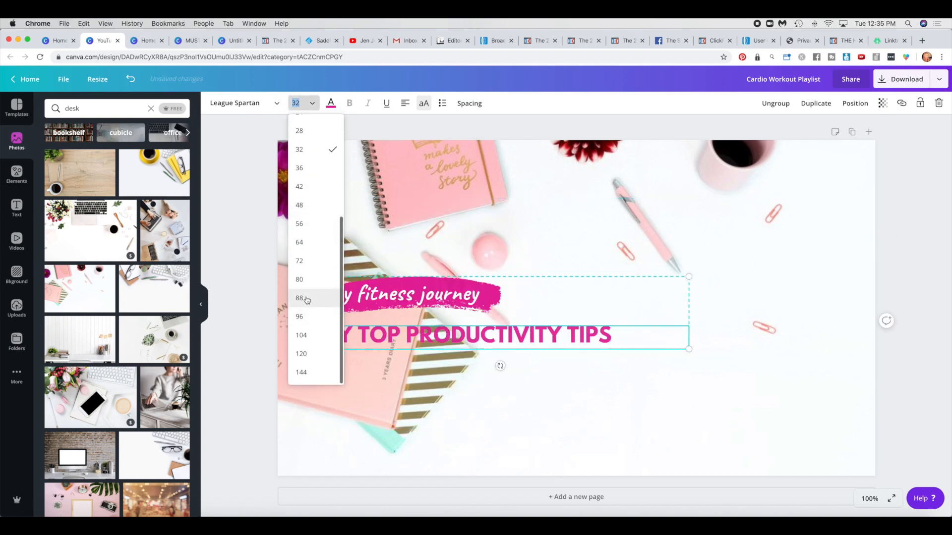
click(320, 299)
- Delete the "my fitness journey" text and the pink brush stroke behind it from the title group
double_click(402, 216)
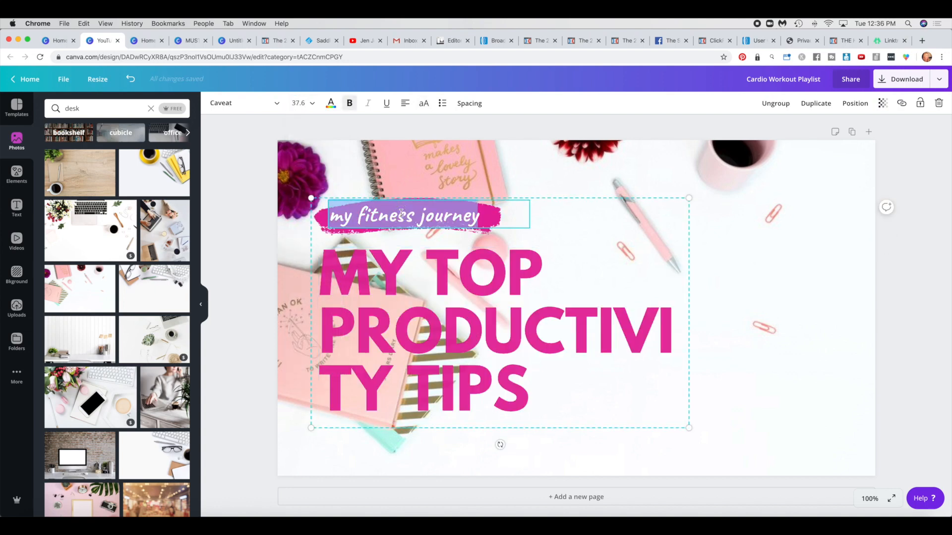
key(BackSpace)
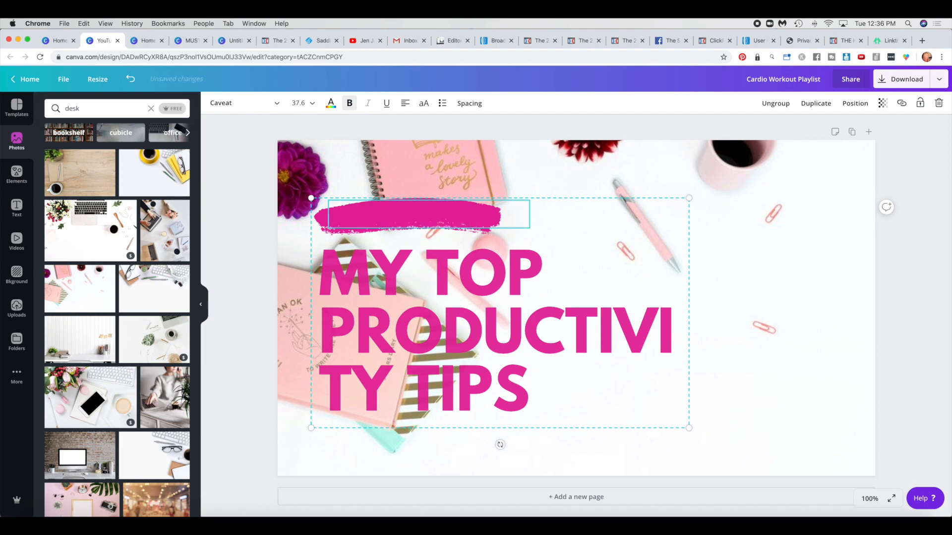
click(938, 104)
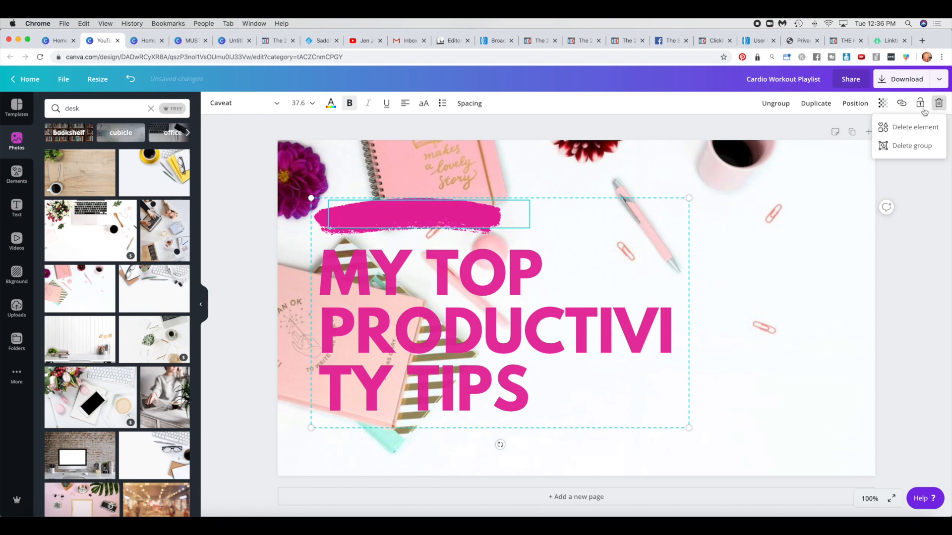
click(915, 125)
click(441, 223)
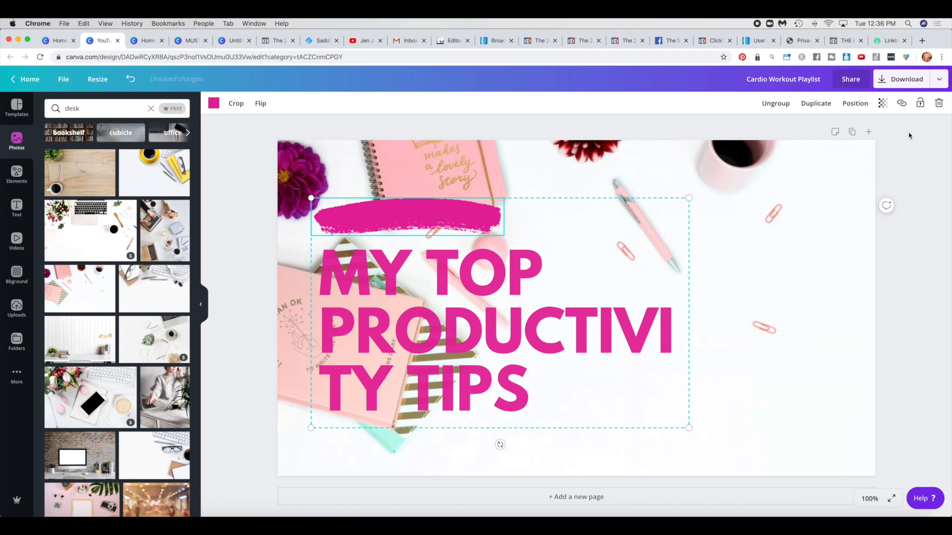
click(938, 104)
click(907, 128)
- Move the title slightly up and to the left, and make its text fully opaque
drag(461, 309, 443, 283)
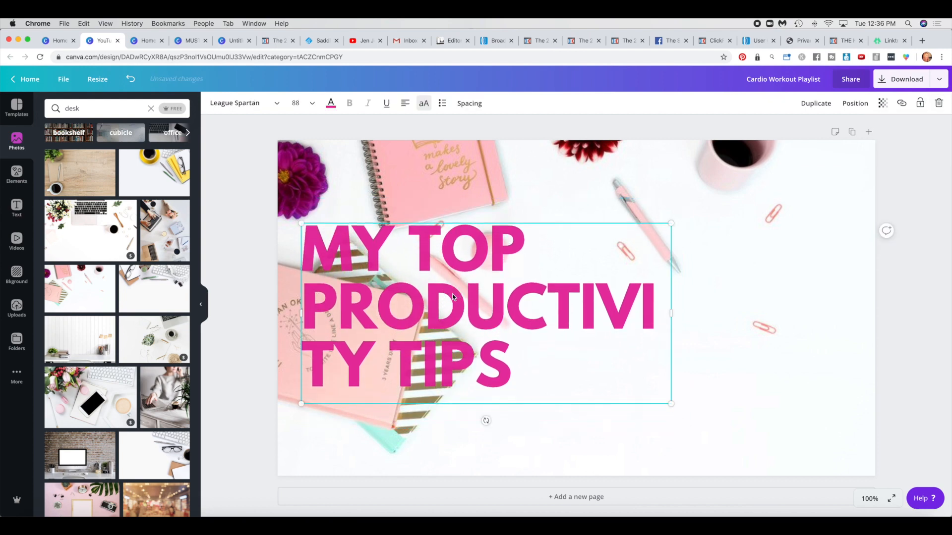
click(882, 103)
drag(859, 127, 942, 133)
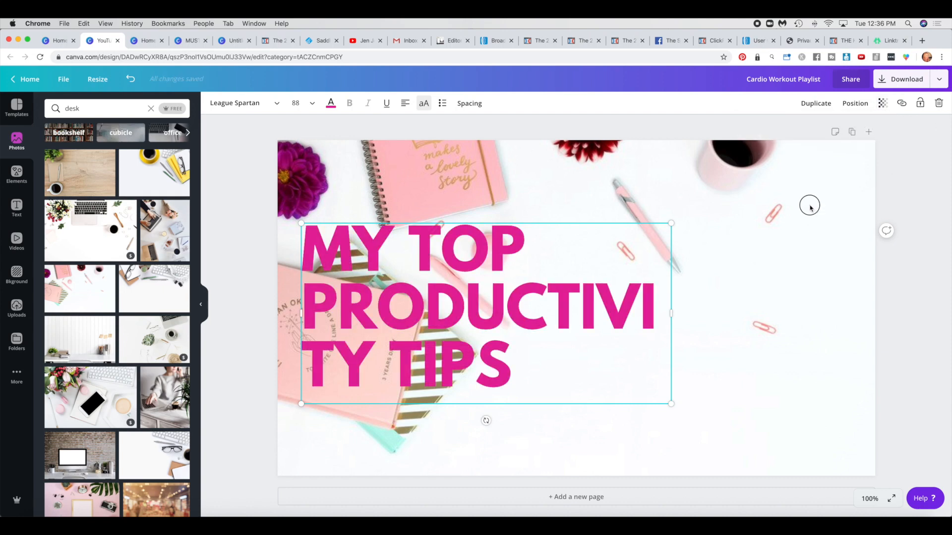
- Fade the desk background photo by setting its transparency to 25
click(808, 204)
click(900, 103)
drag(880, 128, 831, 130)
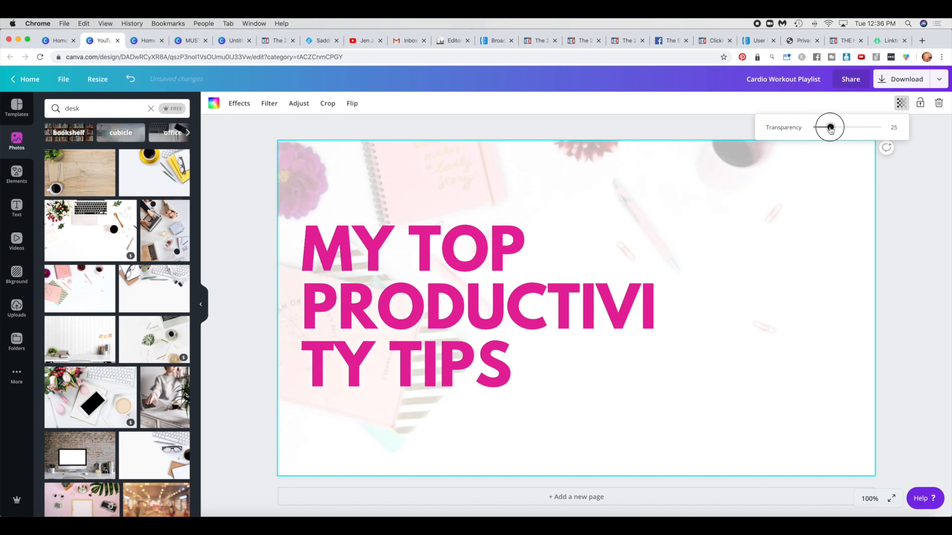
- Widen the title's text box and replace "PRODUCTIVITY" with "BIZ", keeping "BIZ TIPS" on its own second line
click(667, 308)
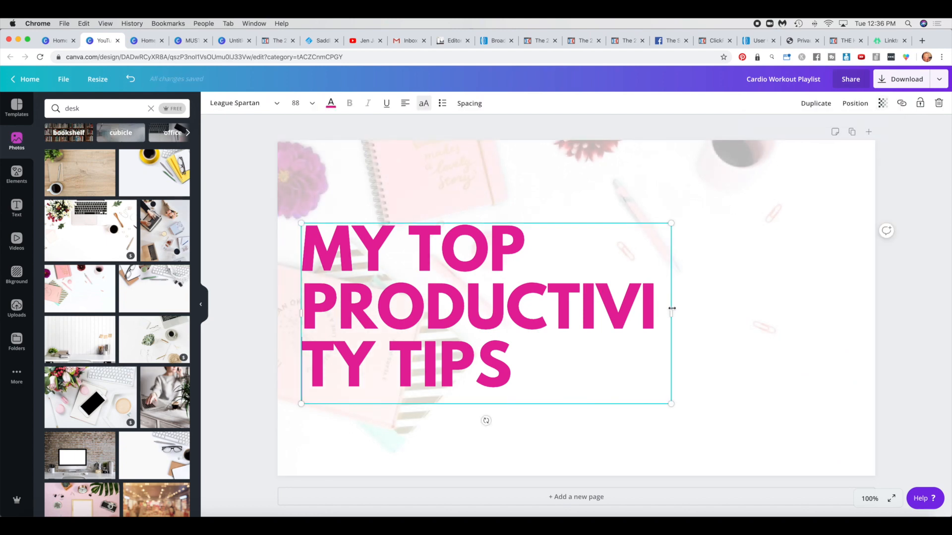
drag(647, 316, 755, 313)
triple_click(494, 308)
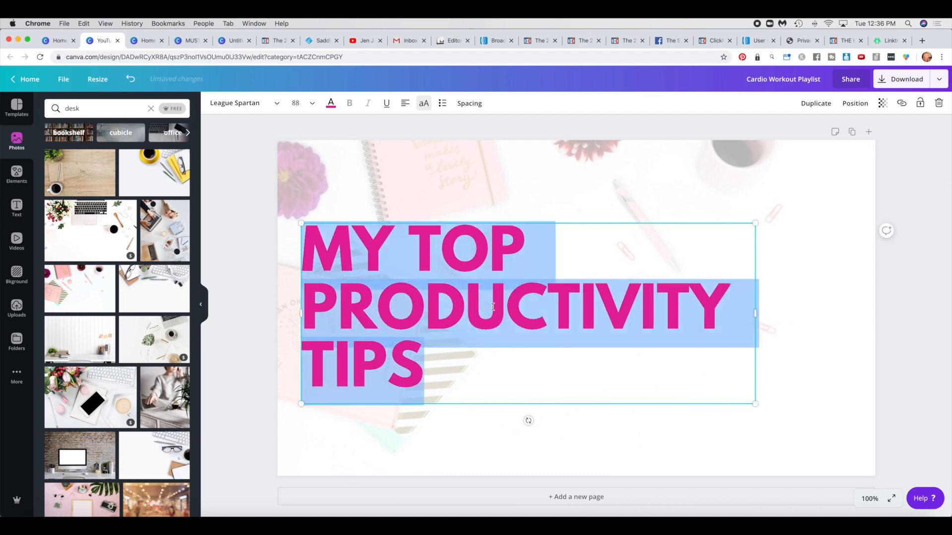
click(507, 307)
drag(715, 299, 319, 304)
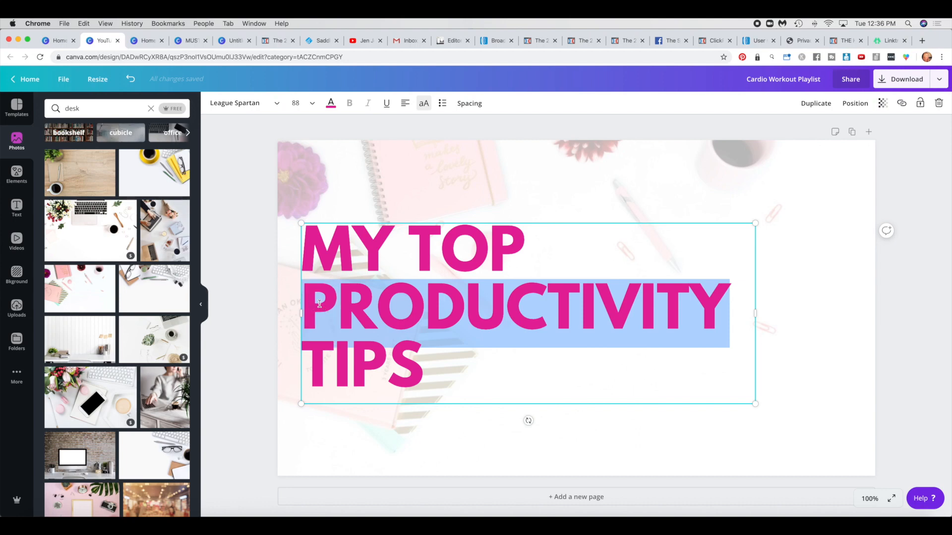
text(BIZ)
click(539, 279)
key(Return)
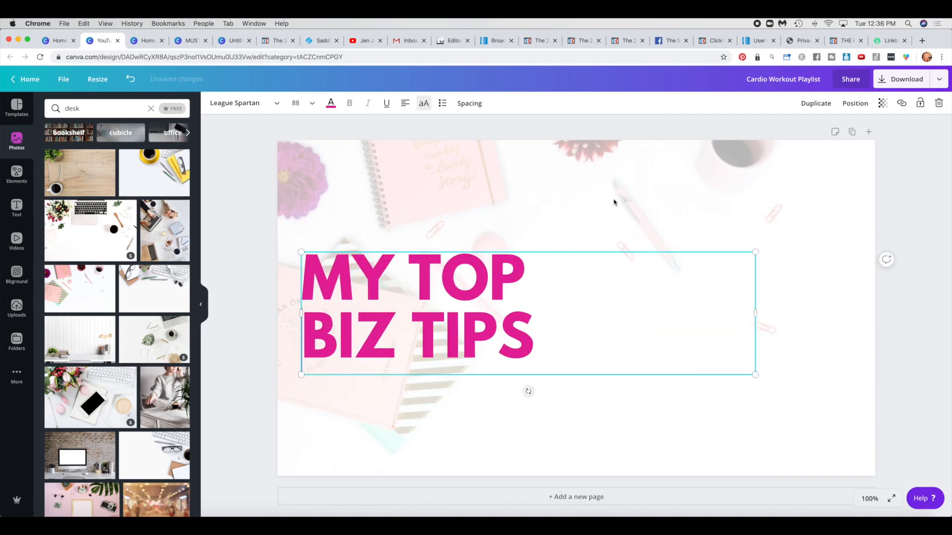
click(650, 178)
click(470, 267)
- Insert the uploaded photo of the pouting woman in a purple top resting her cheek on her hand
click(16, 308)
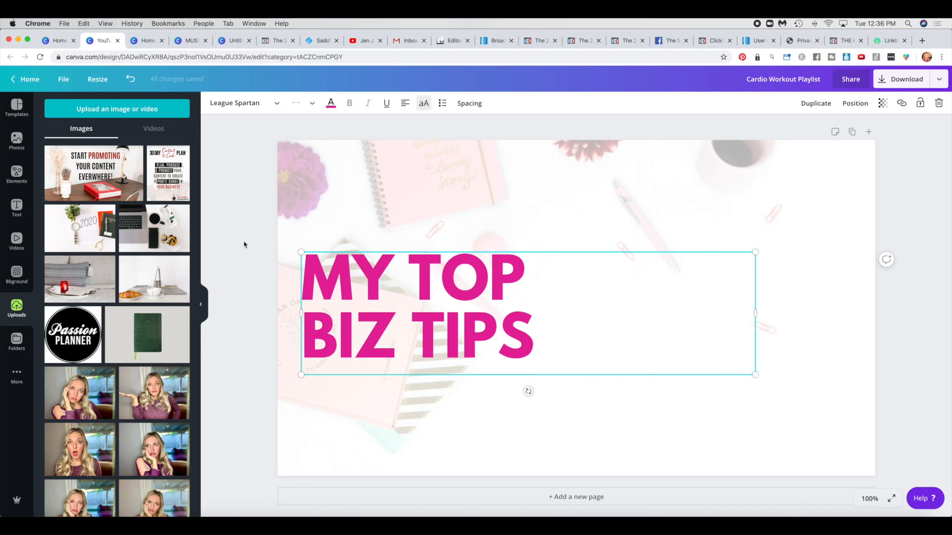
scroll(149, 248, down, 10)
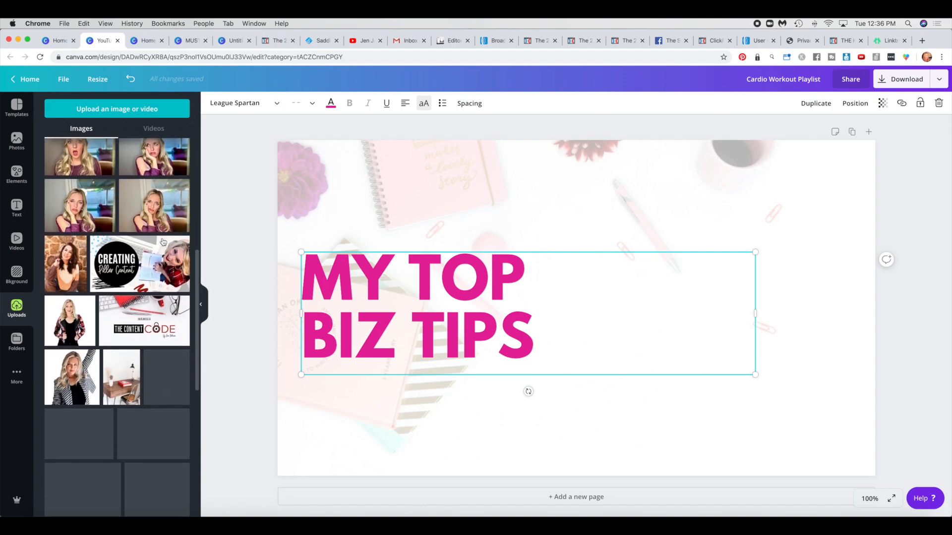
scroll(164, 241, up, 2)
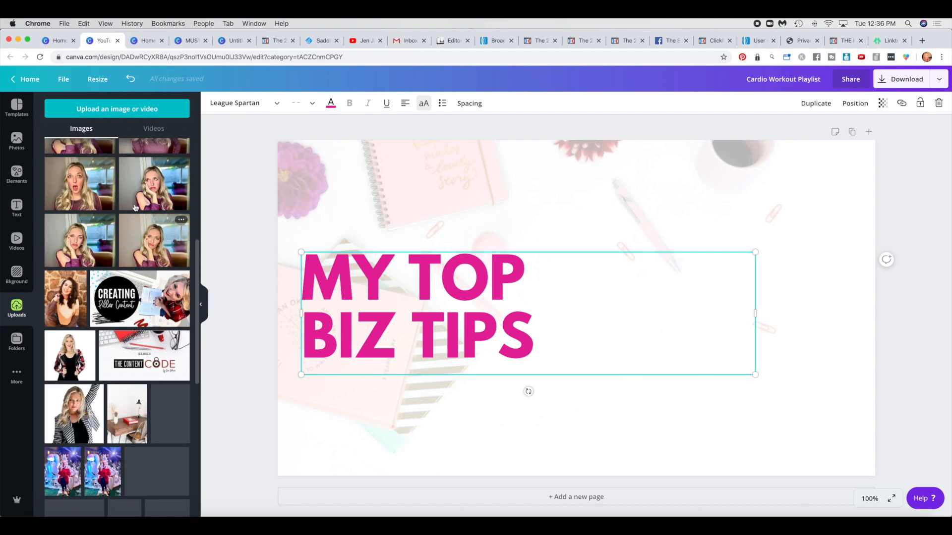
click(114, 241)
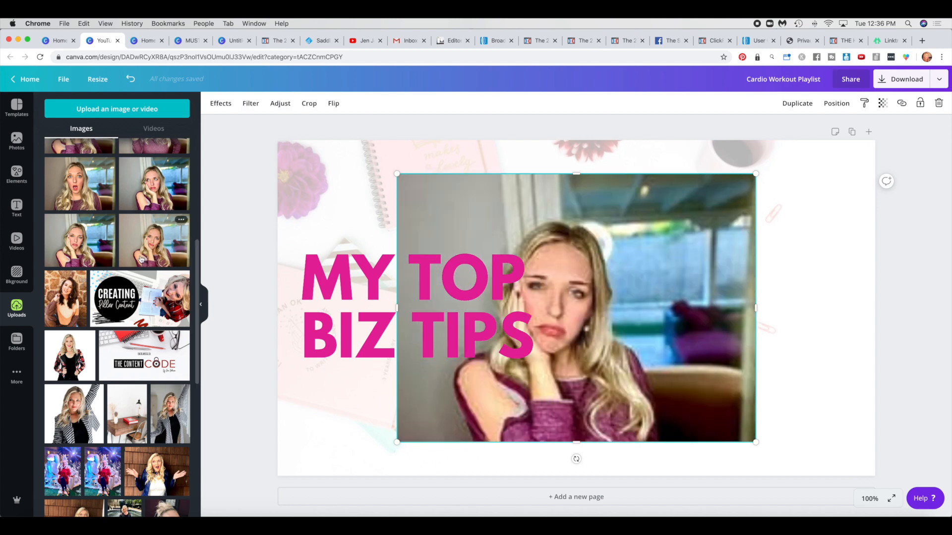
- Move the portrait to the right half of the thumbnail and remove its background
drag(596, 216, 733, 222)
click(221, 104)
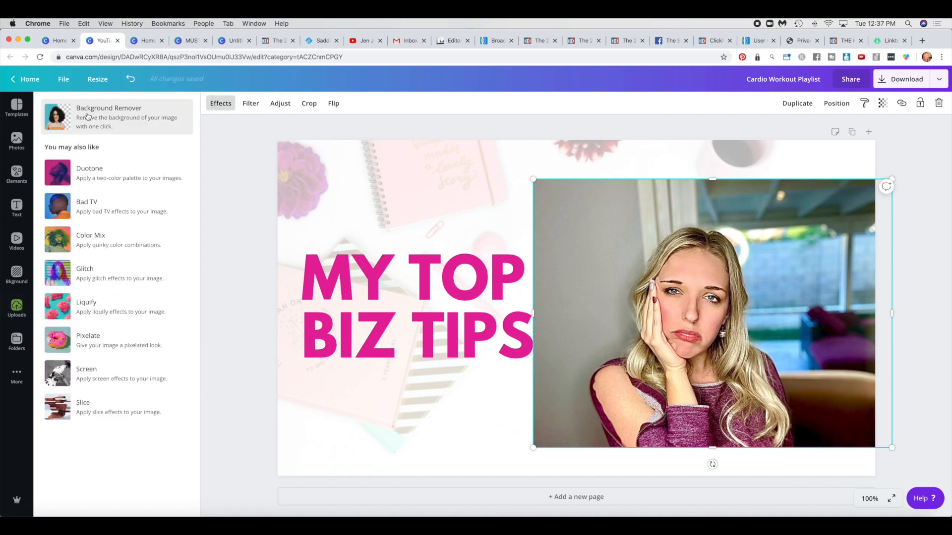
click(109, 115)
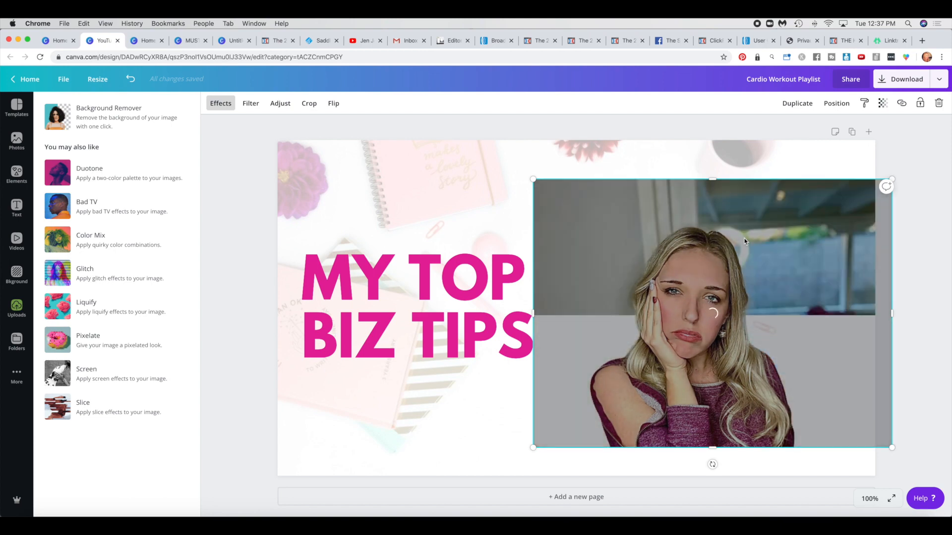
- Enlarge the cut-out portrait and seat it on the page's lower edge, and shift the title slightly right and down
drag(531, 179, 481, 142)
mouse_move(661, 268)
mouse_down()
mouse_move(710, 290)
mouse_move(652, 283)
mouse_up()
click(675, 231)
drag(675, 231, 711, 258)
drag(522, 170, 503, 160)
drag(436, 280, 444, 284)
click(599, 185)
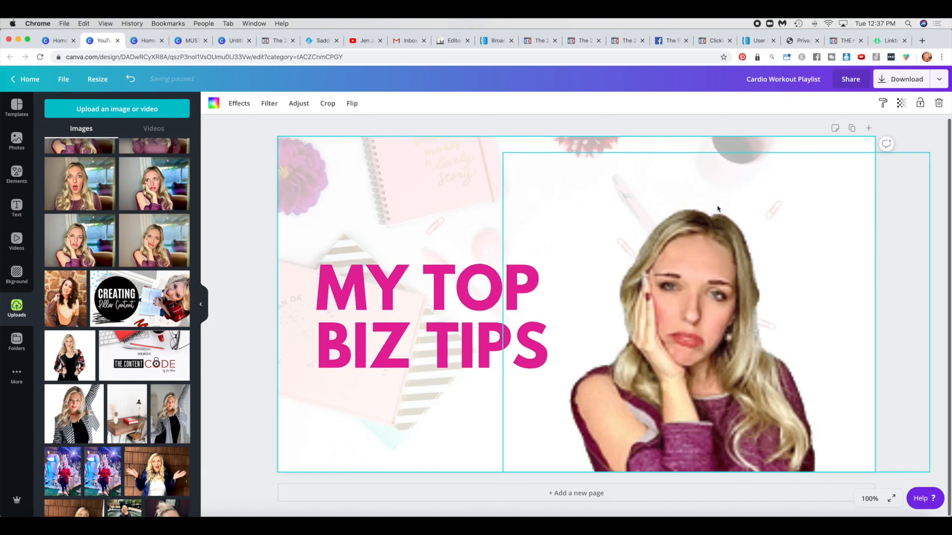
click(234, 231)
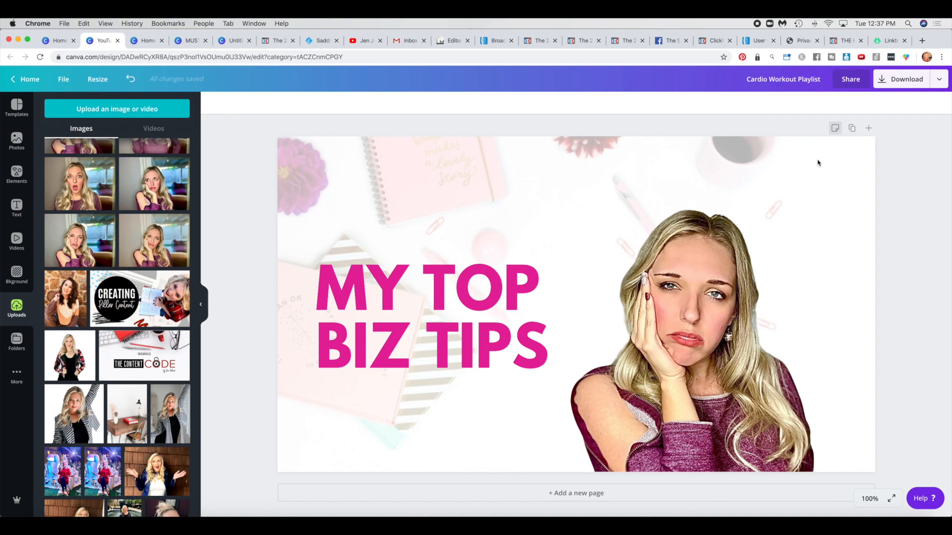
- Add a second page to the design and delete the desk photo from its background
click(571, 494)
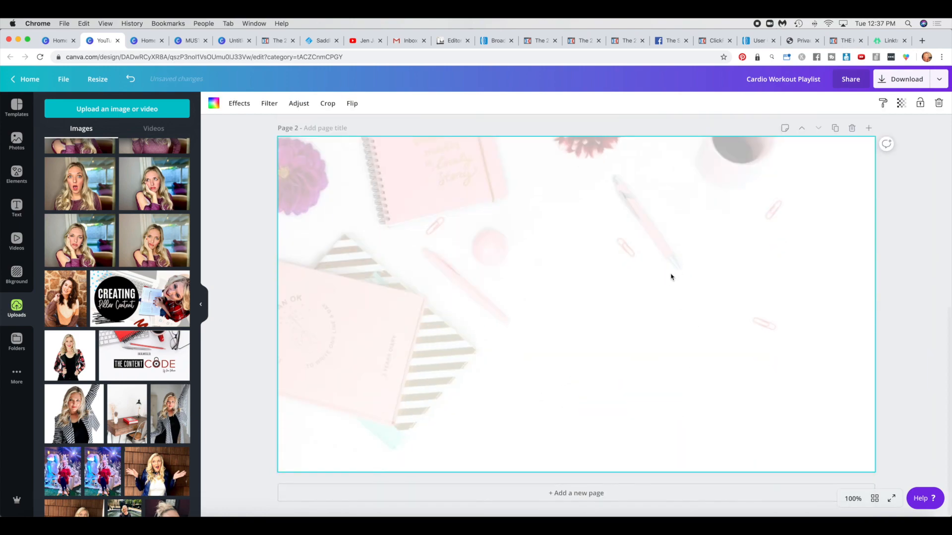
key(BackSpace)
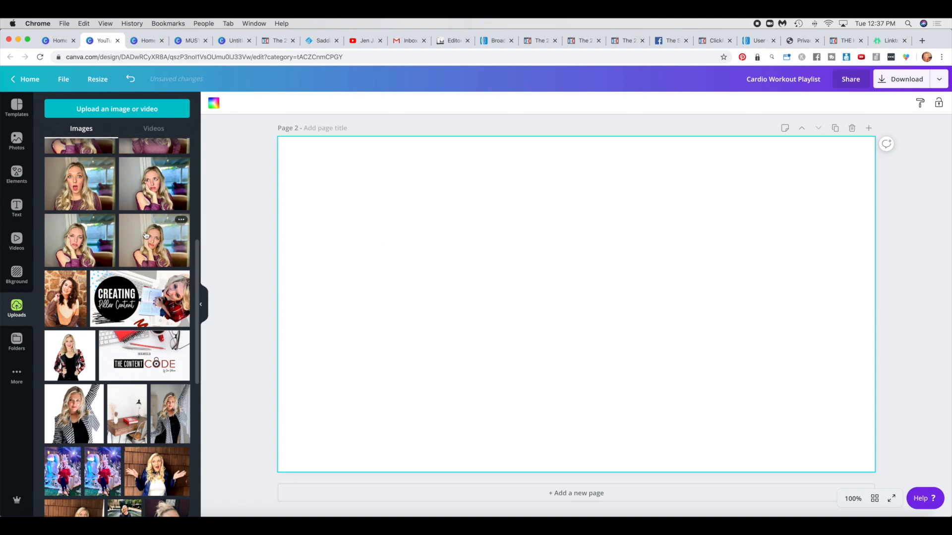
- Apply the "Altered Scales" music thumbnail template to page 2 and delete its suit-and-tie background photo
click(19, 108)
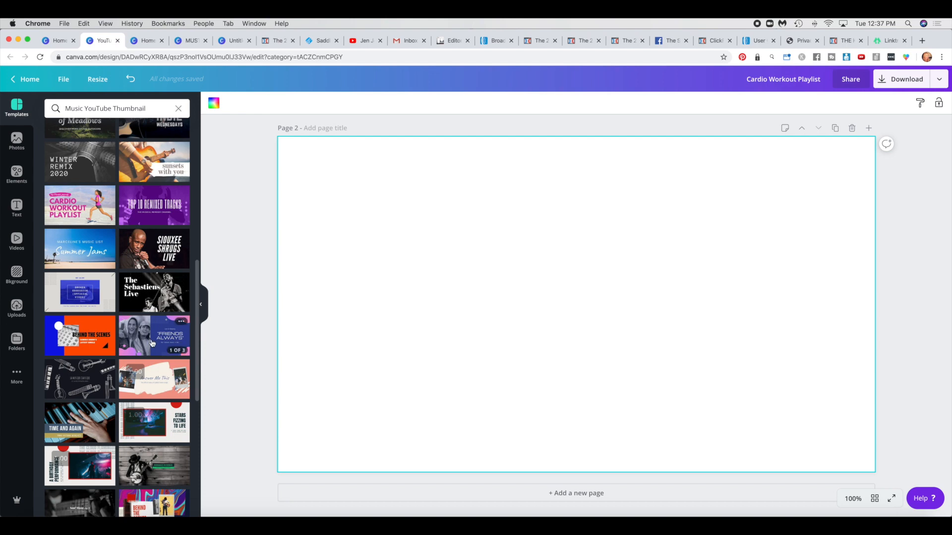
scroll(152, 382, down, 15)
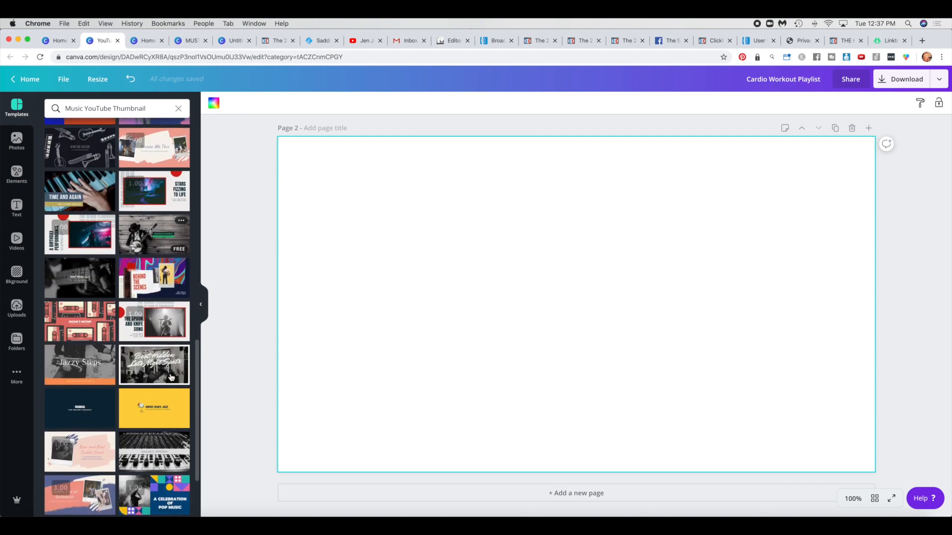
scroll(172, 378, up, 16)
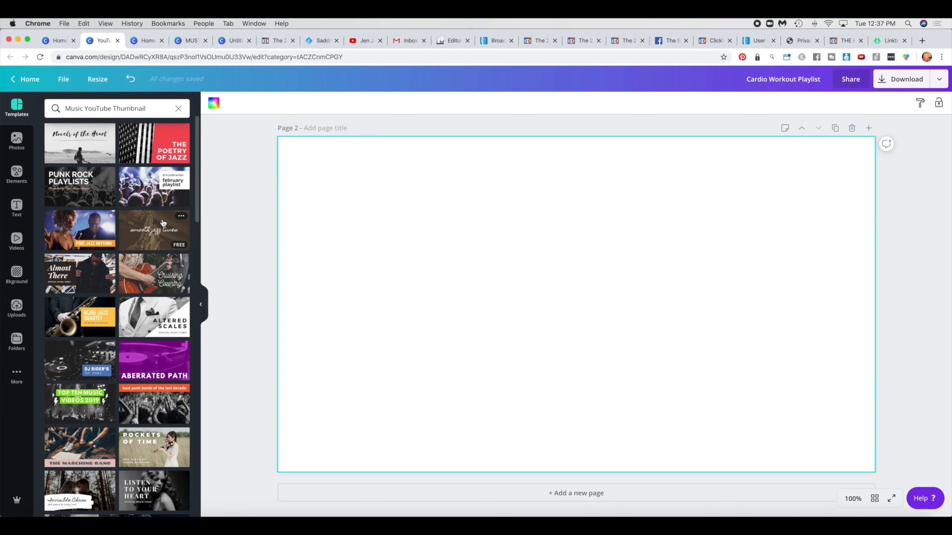
click(150, 316)
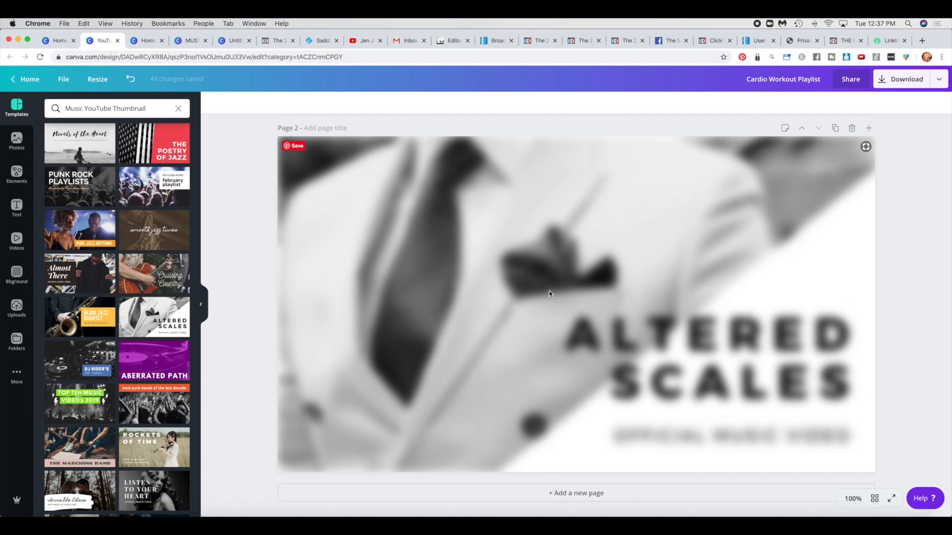
click(740, 313)
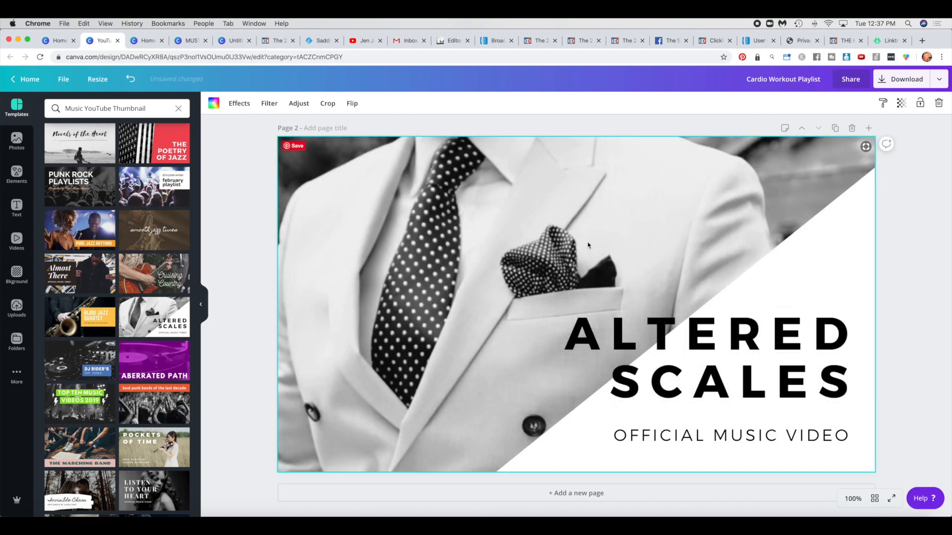
key(Delete)
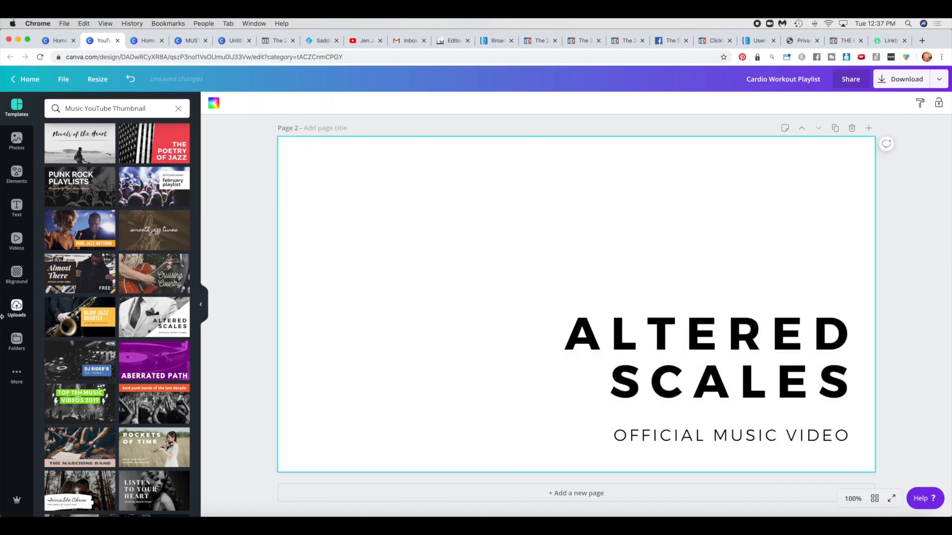
- Search the stock photos for "laptop" and set the blank-screen laptop with a white coffee cup as page 2's background
click(16, 140)
click(46, 107)
text(laptao)
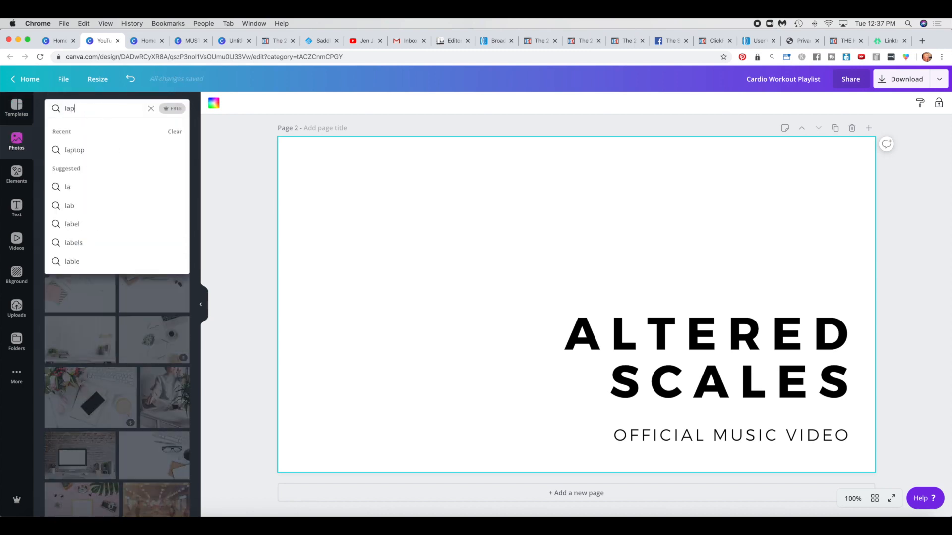
key(BackSpace)
key(BackSpace)
text(op)
key(Return)
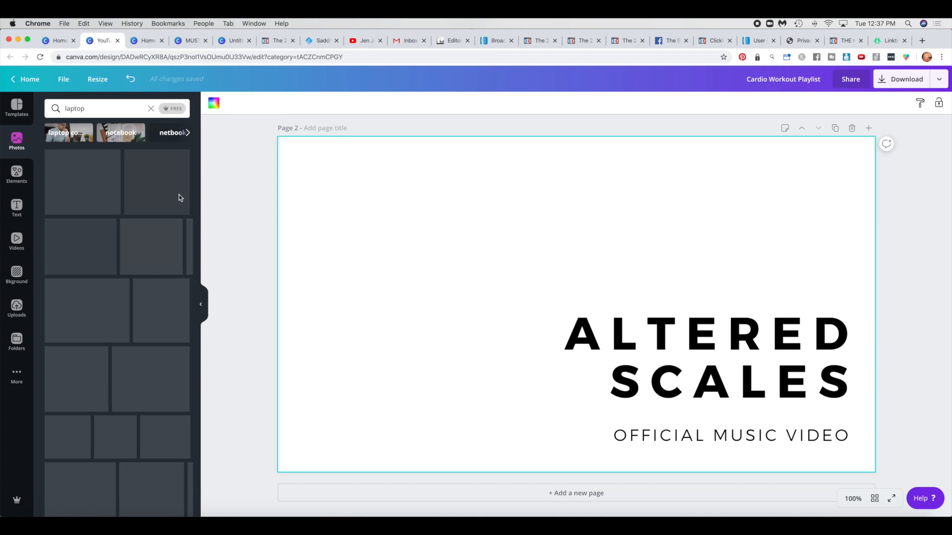
drag(94, 176, 290, 209)
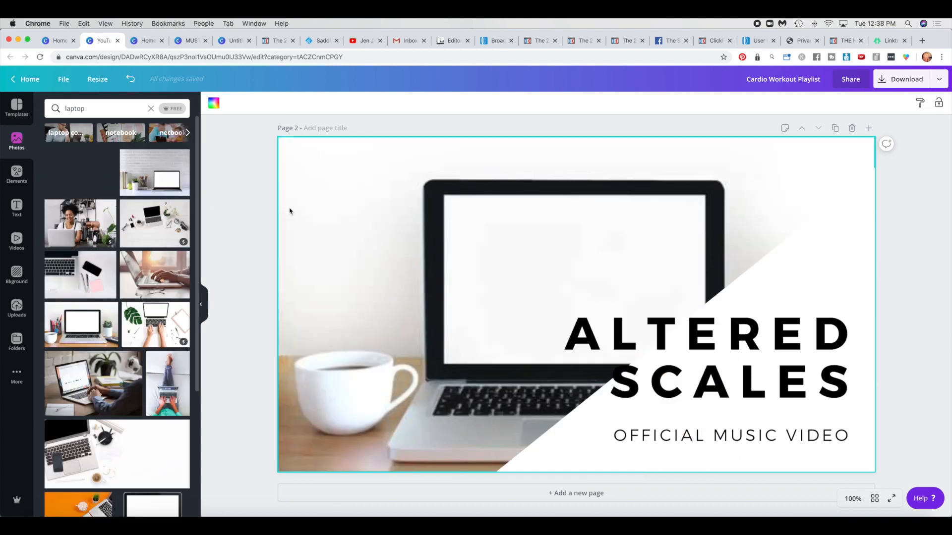
- Replace the "ALTERED SCALES" heading with "SOCIAL MEDIA"
double_click(742, 341)
drag(584, 333, 841, 377)
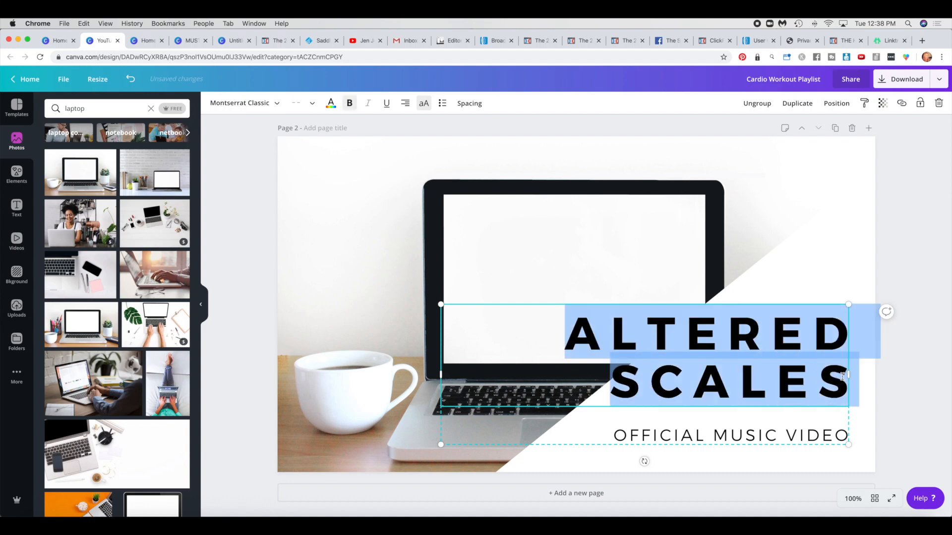
text(SOCIAL)
key(BackSpace)
key(BackSpace)
key(BackSpace)
key(BackSpace)
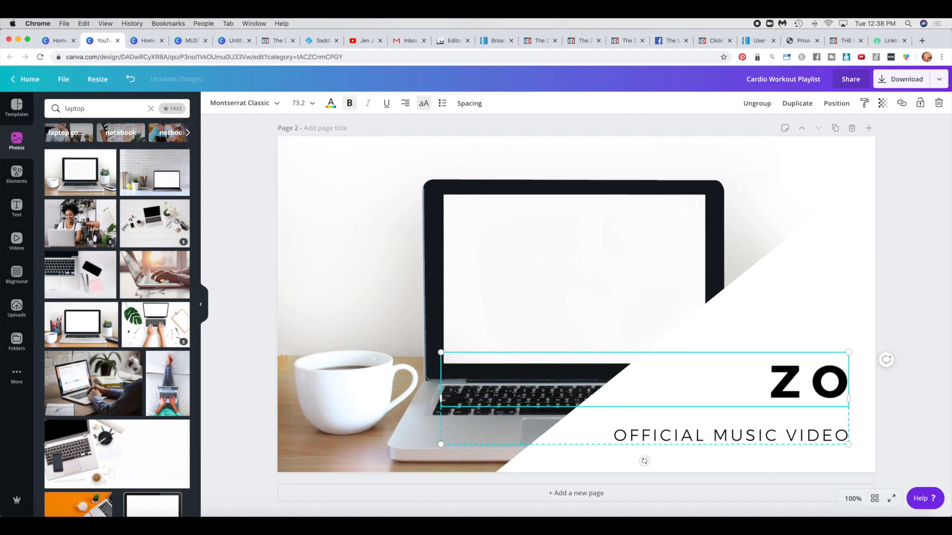
text(CIAL MEDIA DE)
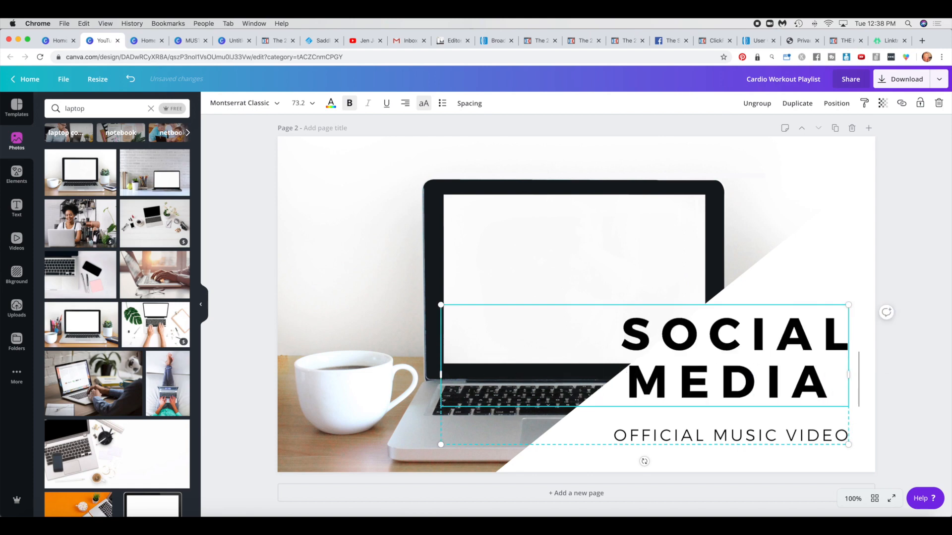
key(BackSpace)
key(BackSpace)
- Replace the "OFFICIAL MUSIC VIDEO" subtitle with "SECRETS"
click(812, 430)
click(812, 430)
text(DECRE)
key(BackSpace)
key(BackSpace)
key(BackSpace)
key(BackSpace)
text(ECRETS)
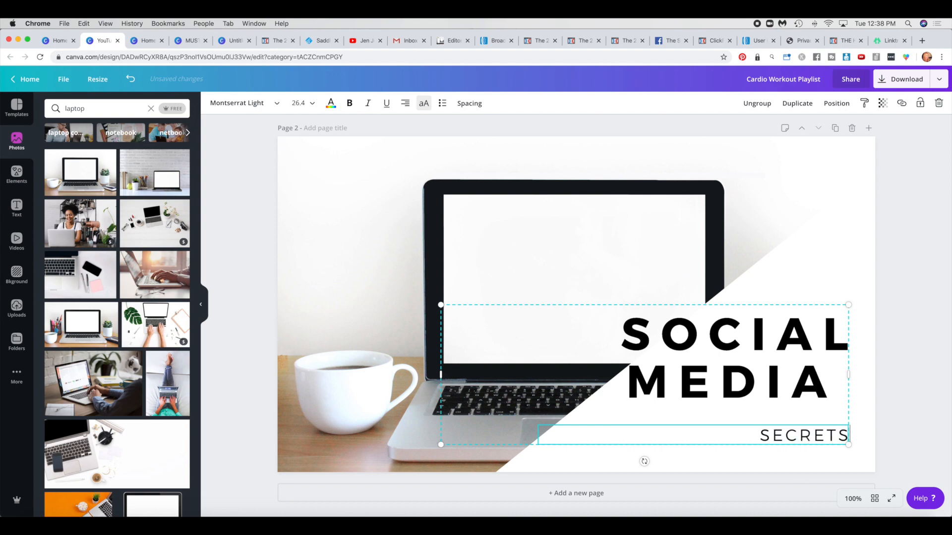
click(785, 171)
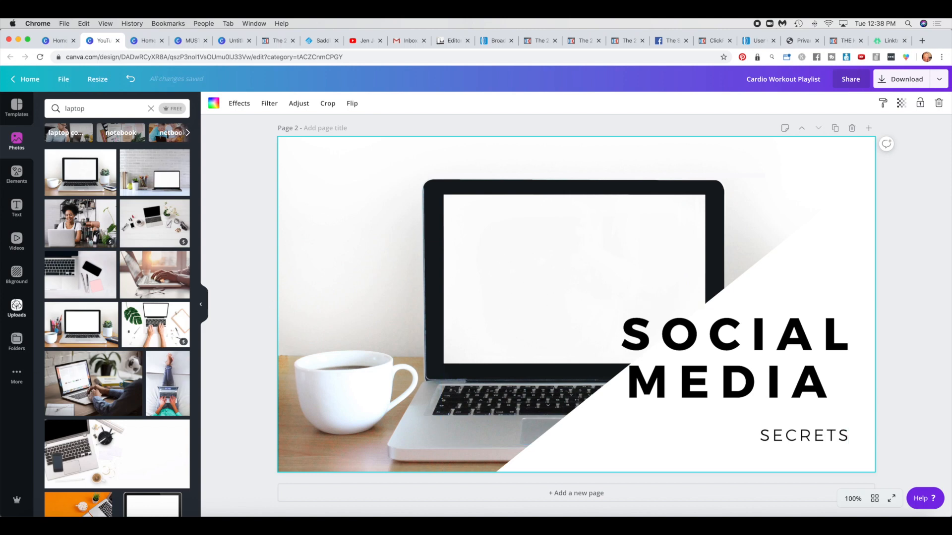
- Insert the uploaded photo of the shrugging woman in a blue jacket and remove its background
click(16, 308)
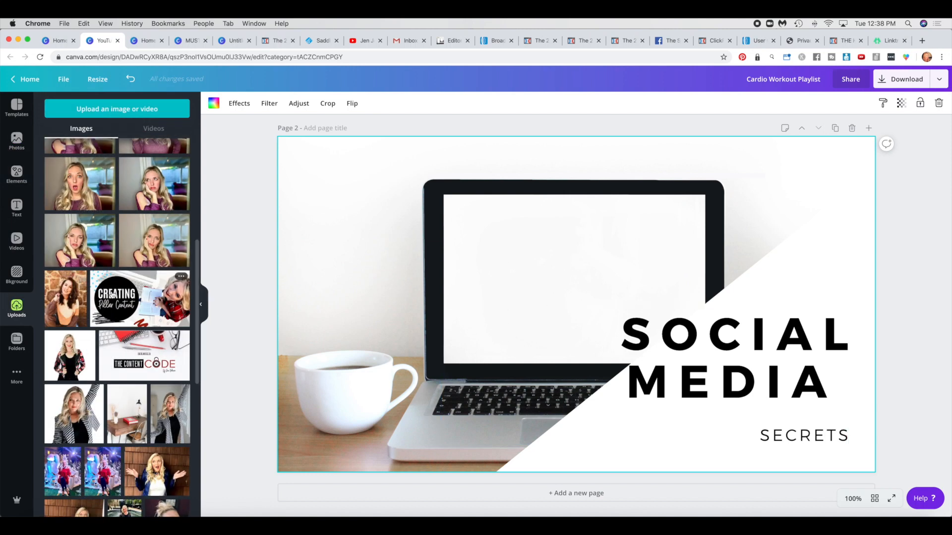
scroll(127, 299, down, 3)
scroll(128, 299, down, 2)
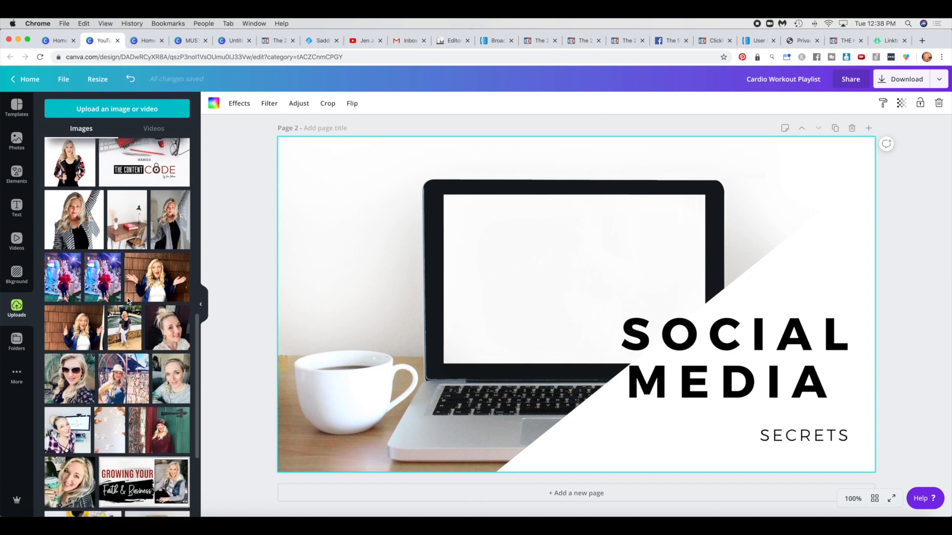
click(167, 257)
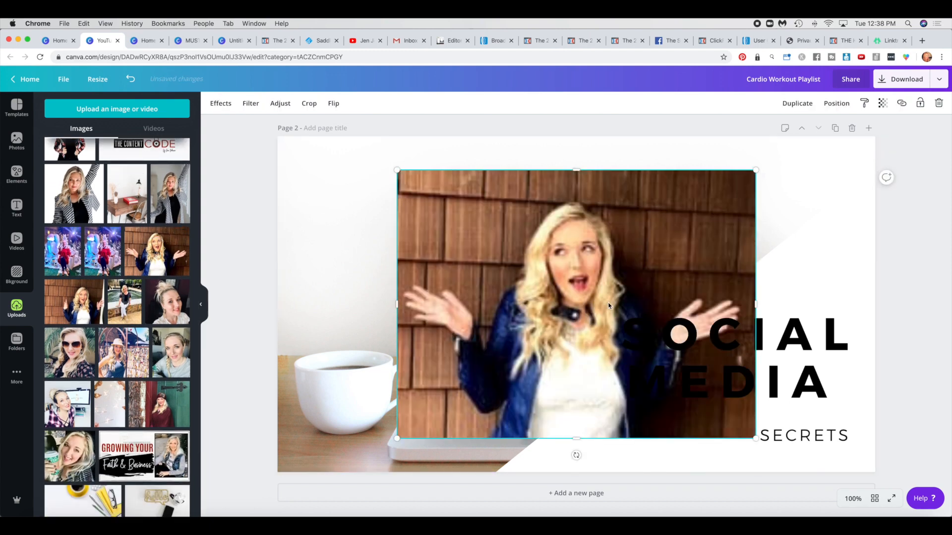
click(220, 104)
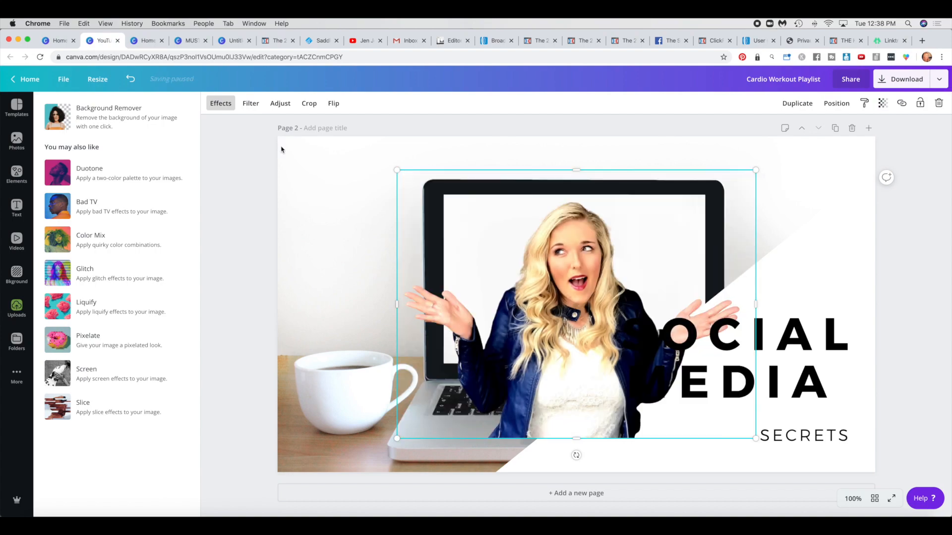
- Shrink the cut-out woman to fit inside the laptop's screen, and shift the title text slightly right and down
click(624, 298)
drag(456, 215, 604, 344)
drag(651, 306, 574, 234)
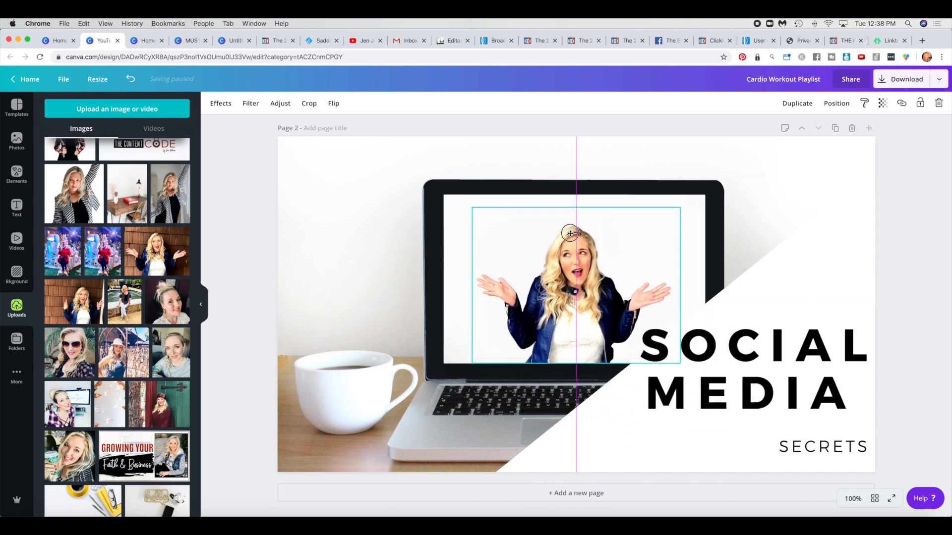
drag(681, 207, 720, 186)
drag(600, 260, 594, 258)
click(311, 217)
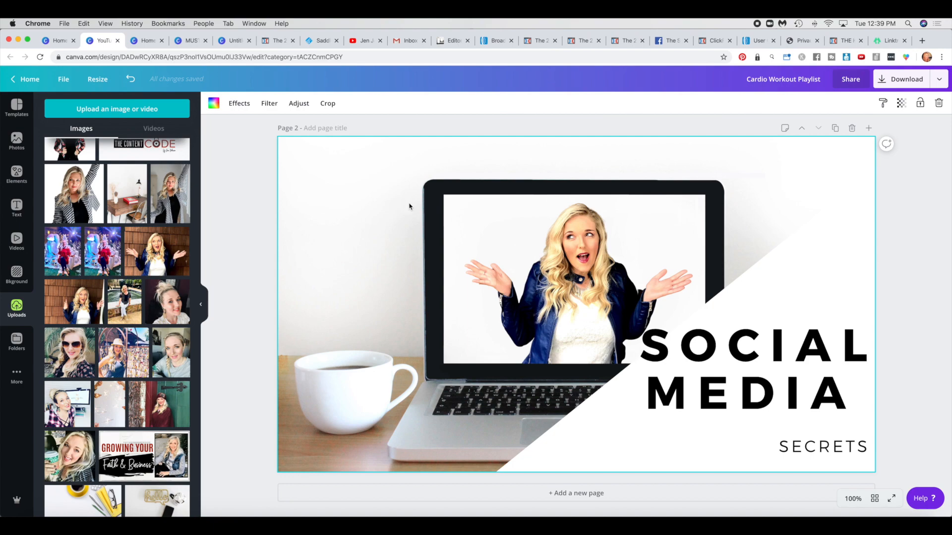
- Compare the finished thumbnails on page 1 and page 2
scroll(410, 206, up, 5)
scroll(416, 206, down, 5)
scroll(453, 214, up, 5)
scroll(460, 218, up, 3)
click(726, 264)
click(715, 234)
click(443, 274)
click(467, 182)
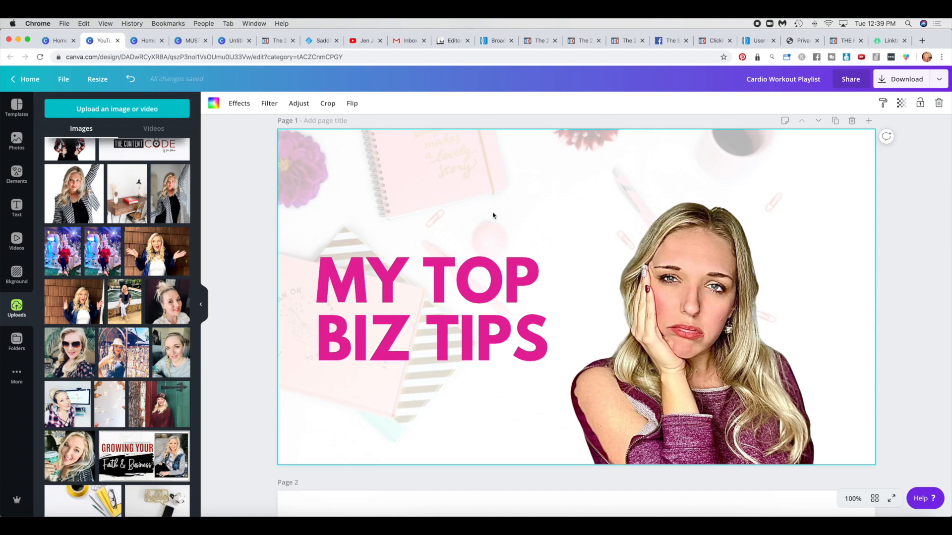
scroll(493, 216, down, 7)
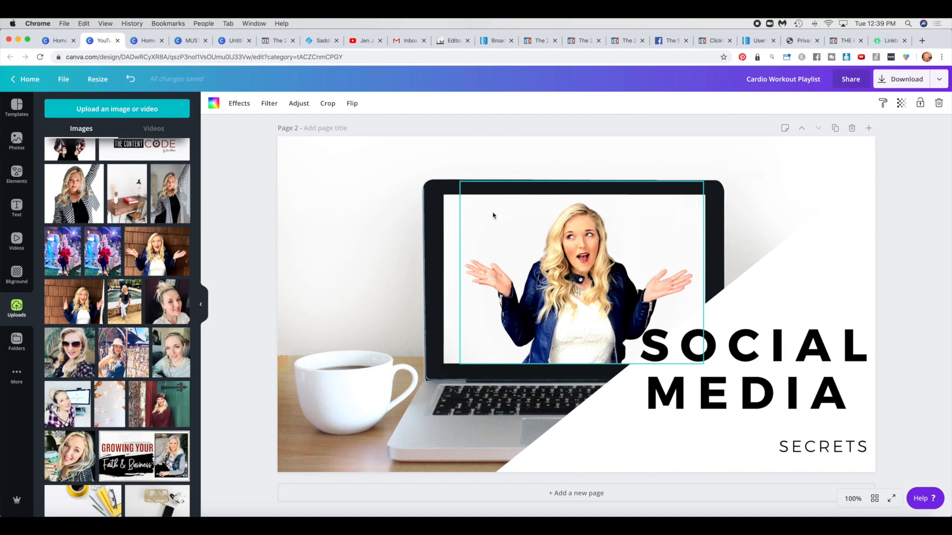
scroll(493, 215, up, 8)
scroll(493, 216, down, 8)
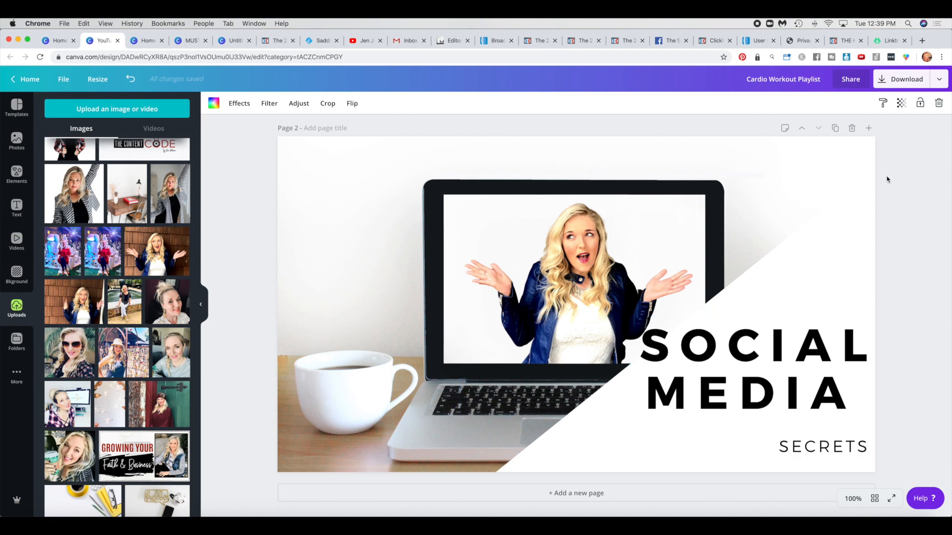
click(911, 140)
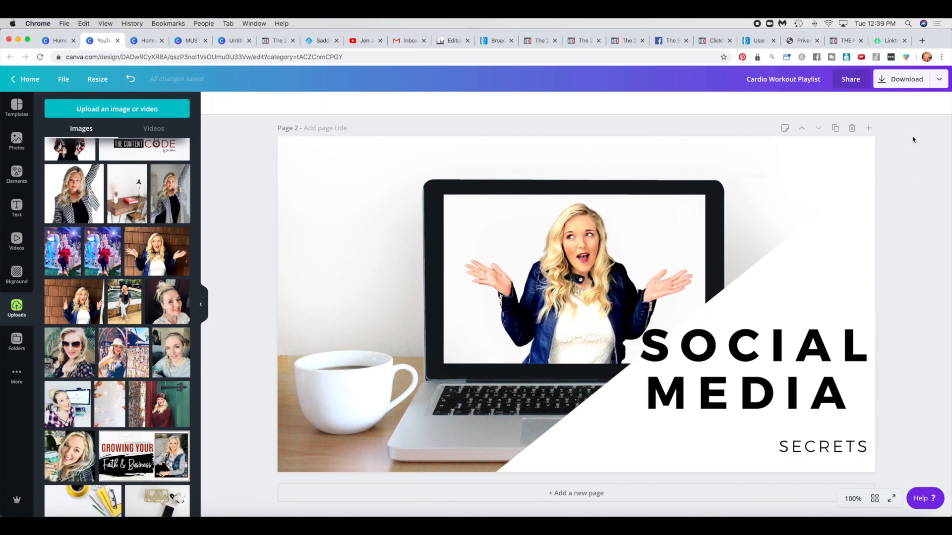